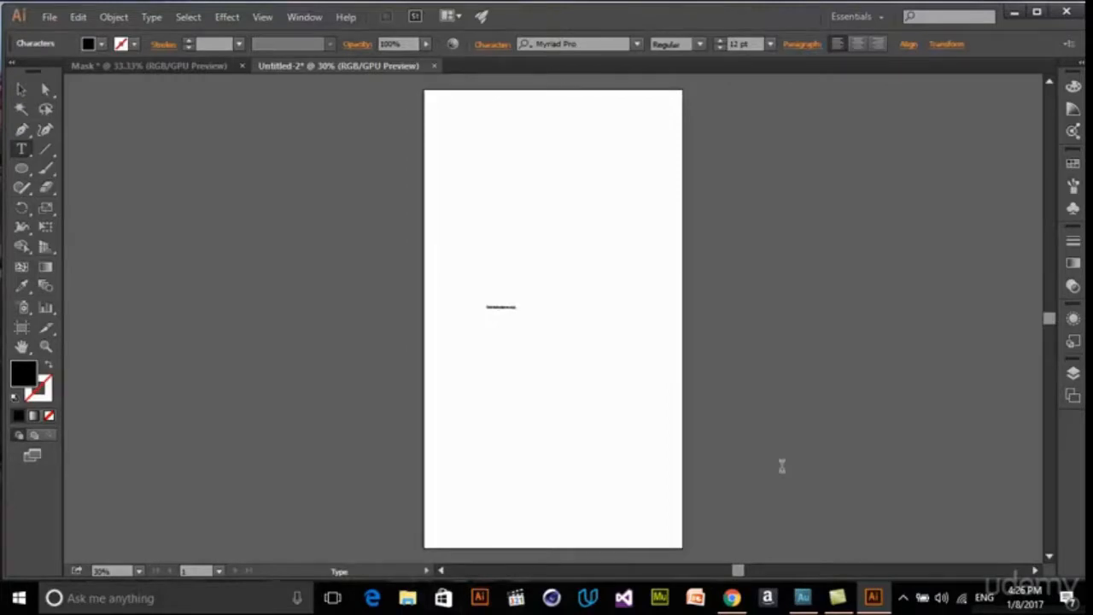
# Step: Scale the small text line up proportionally until its size is about 88 pt
pyautogui.click(21, 89)
pyautogui.click(502, 308)
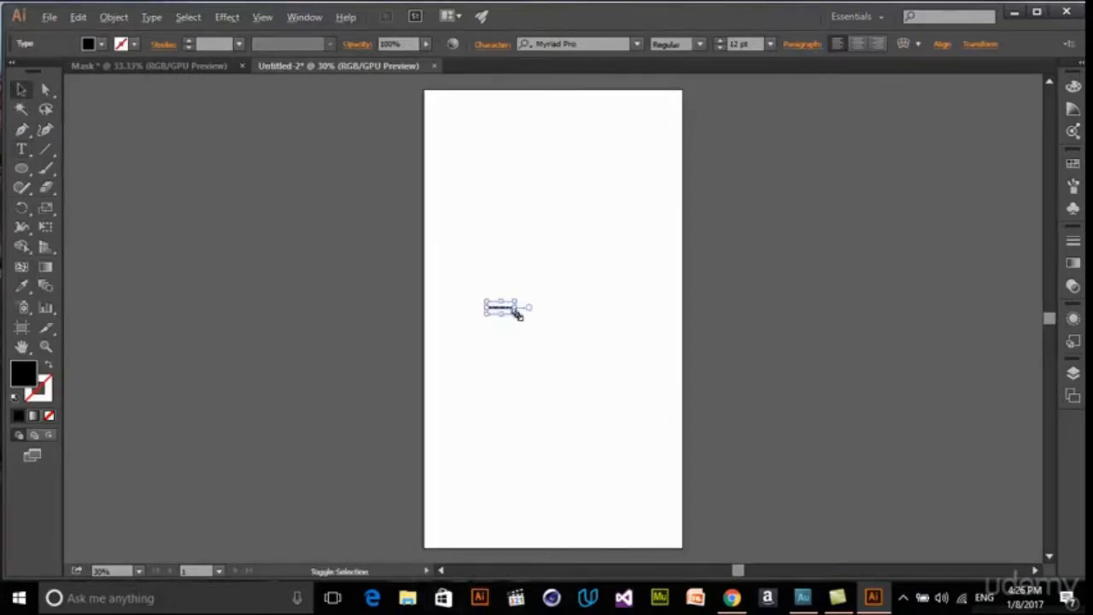
pyautogui.moveTo(516, 314); pyautogui.dragTo(603, 367)
pyautogui.click(570, 292)
pyautogui.click(545, 308)
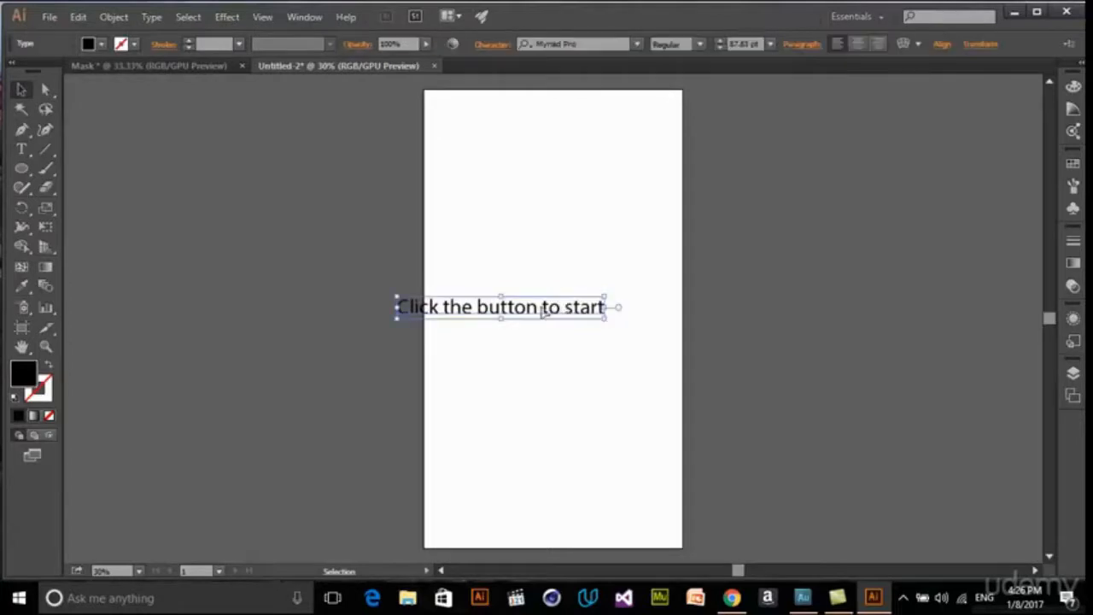
# Step: Move the enlarged text fully onto the artboard, centred horizontally and slightly above the middle
pyautogui.moveTo(544, 311); pyautogui.dragTo(599, 305)
pyautogui.click(815, 304)
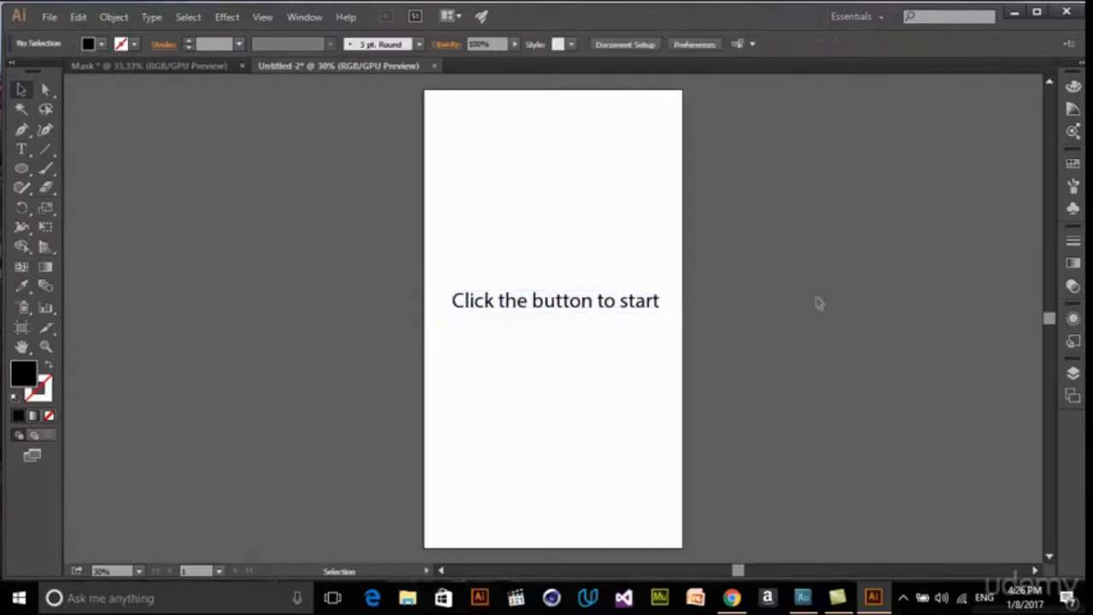
pyautogui.click(598, 305)
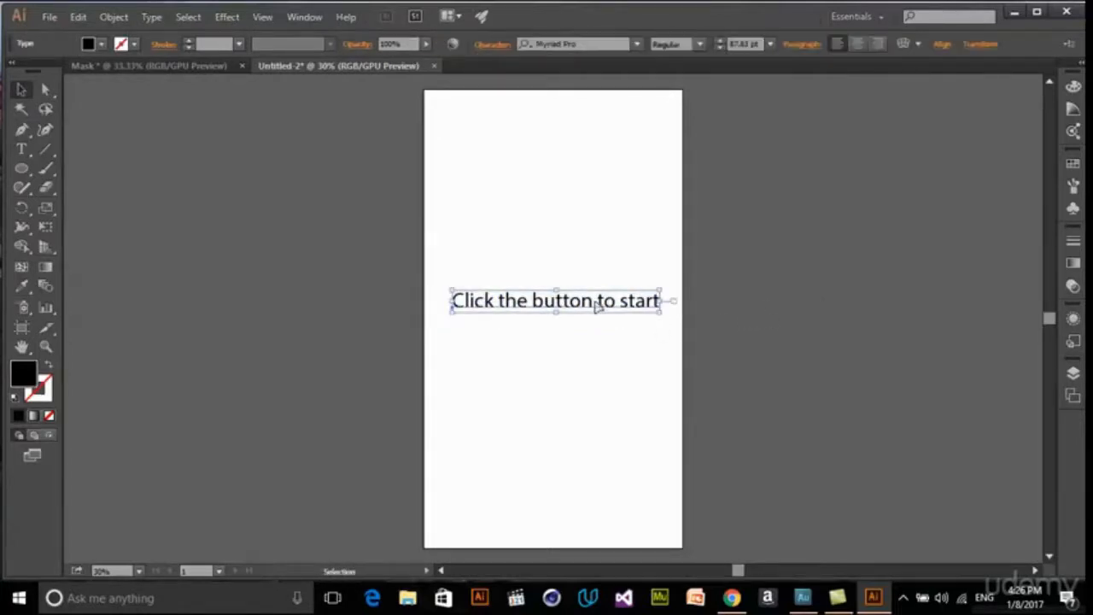
pyautogui.moveTo(617, 309); pyautogui.dragTo(618, 322)
pyautogui.click(612, 207)
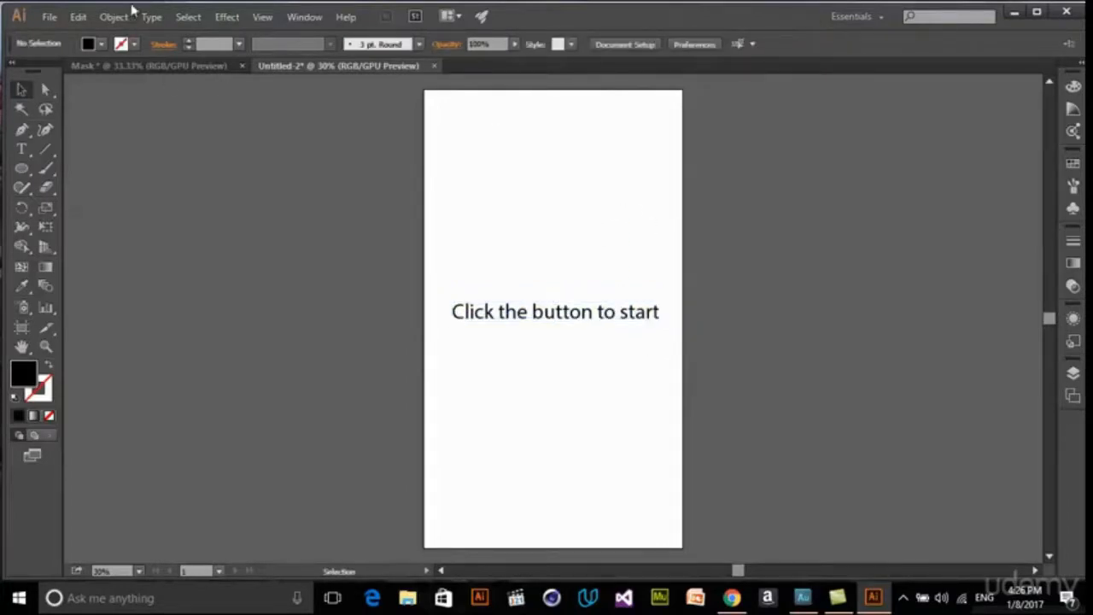
# Step: Change the font of "Click the button to start" to Berlin Sans FB Bold and shift the text back within the artboard
pyautogui.click(155, 20)
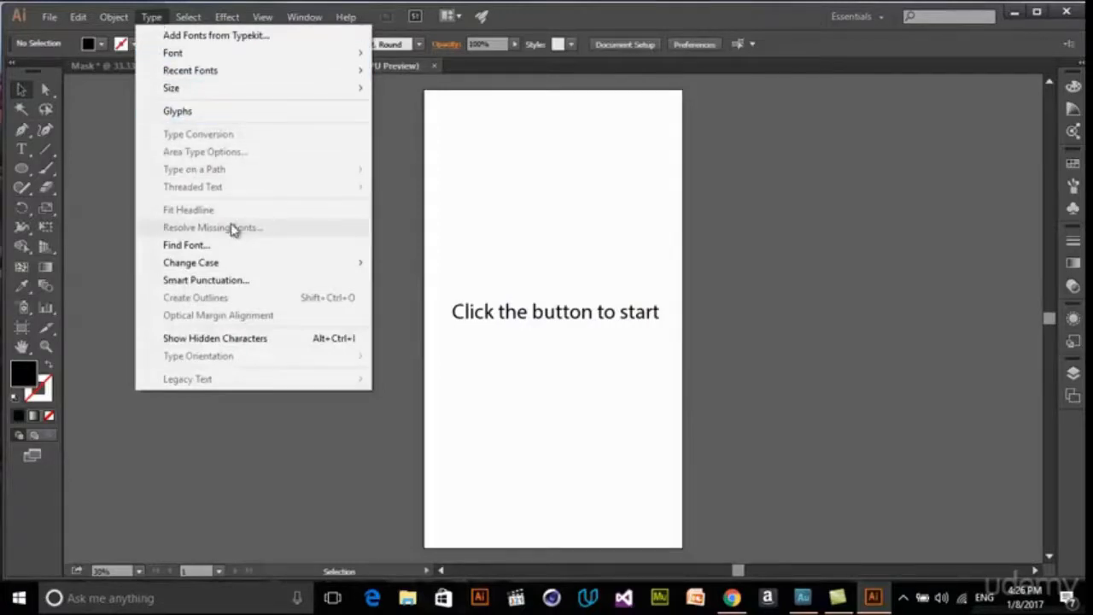
pyautogui.click(554, 317)
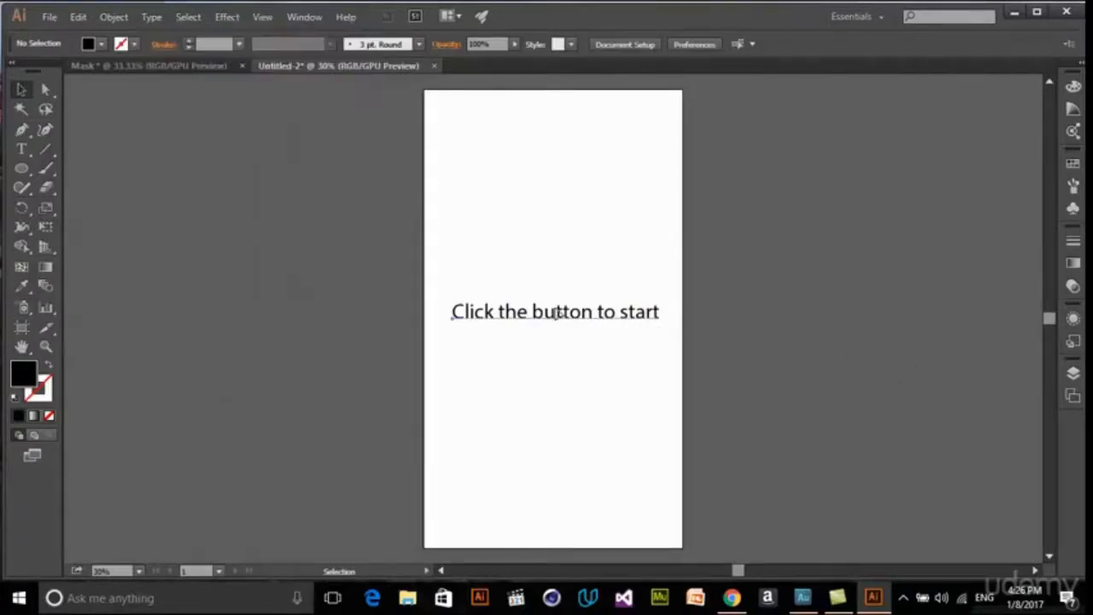
pyautogui.click(557, 314)
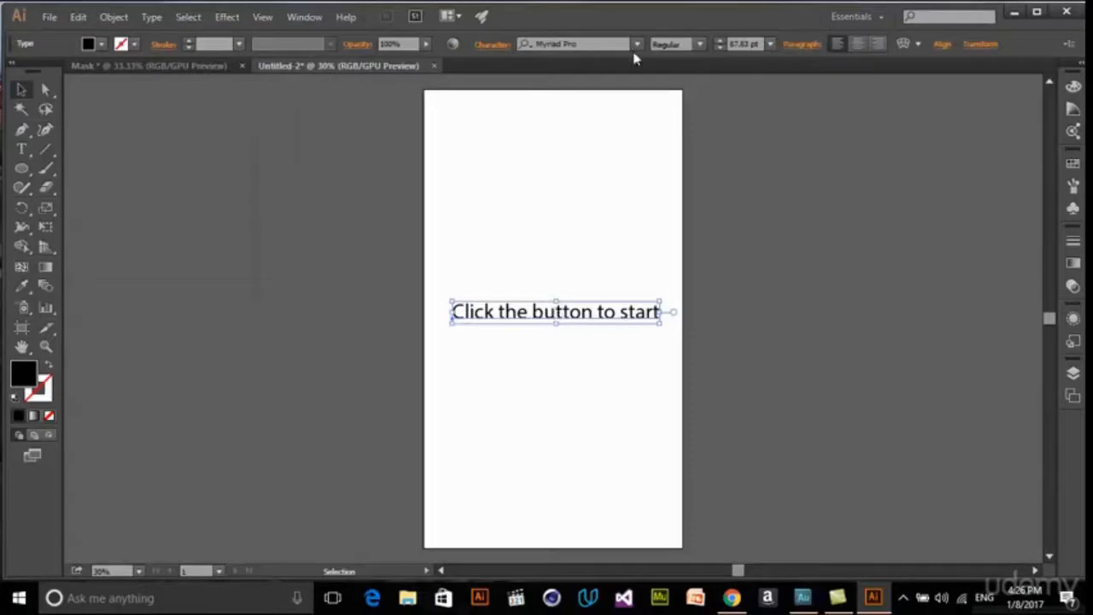
pyautogui.click(149, 17)
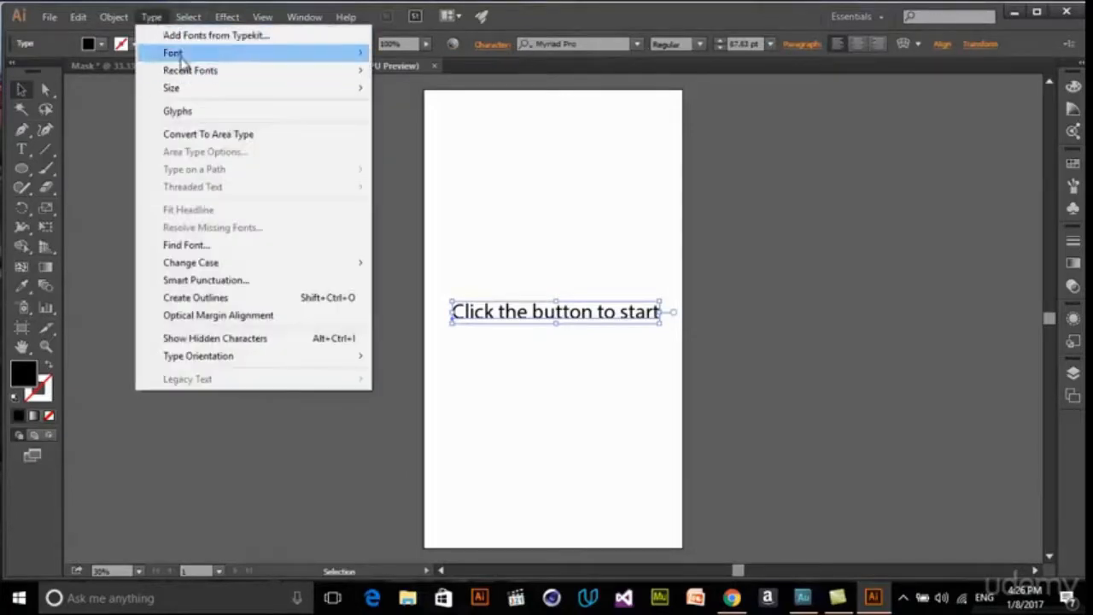
pyautogui.moveTo(205, 58)
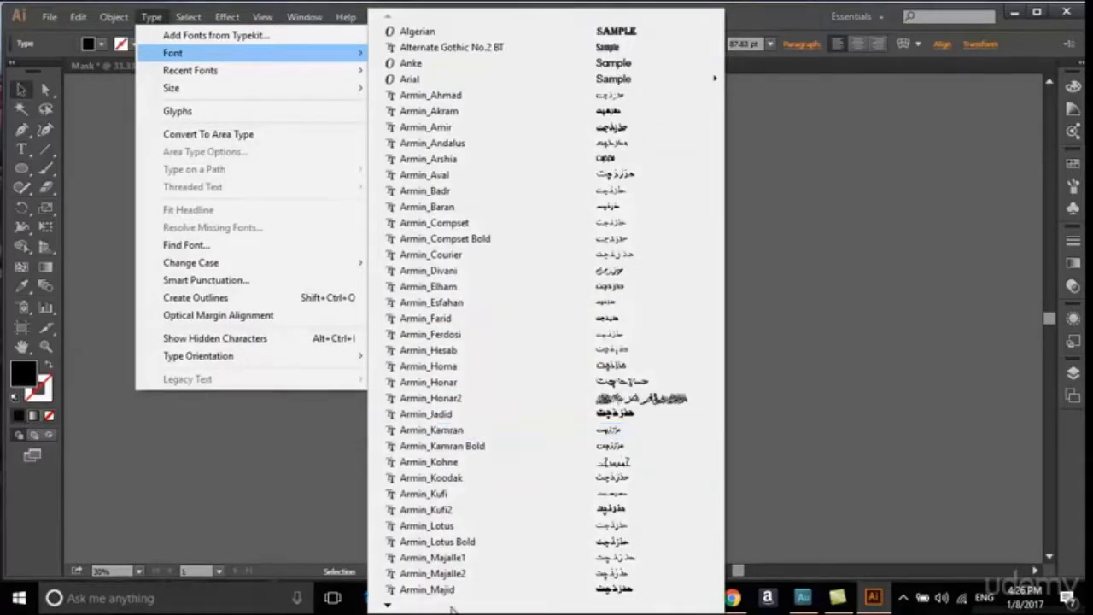
pyautogui.moveTo(457, 609)
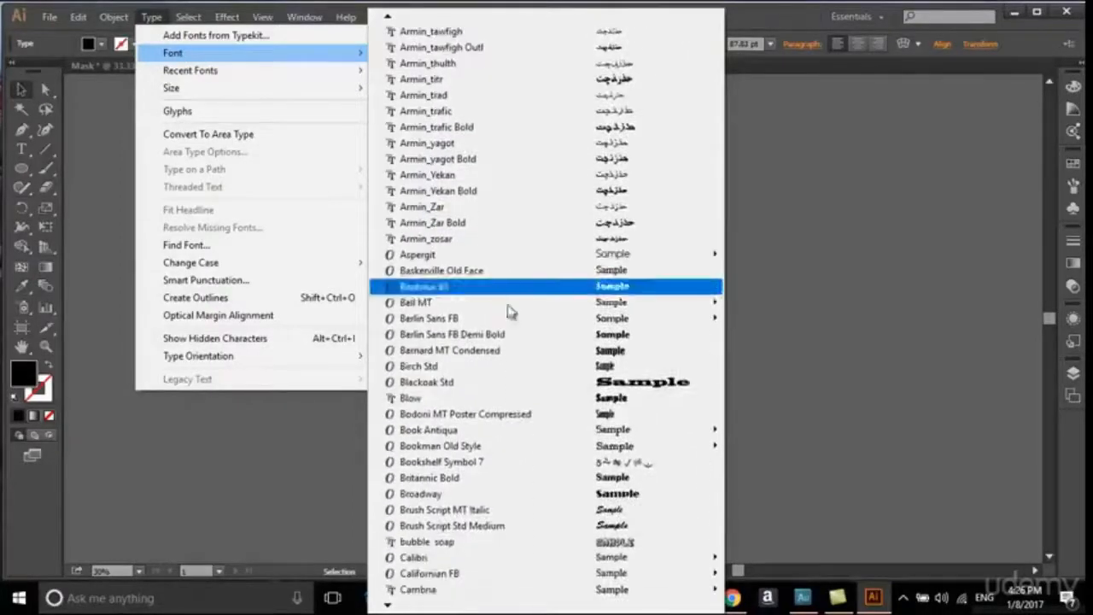
pyautogui.moveTo(503, 324)
pyautogui.click(768, 335)
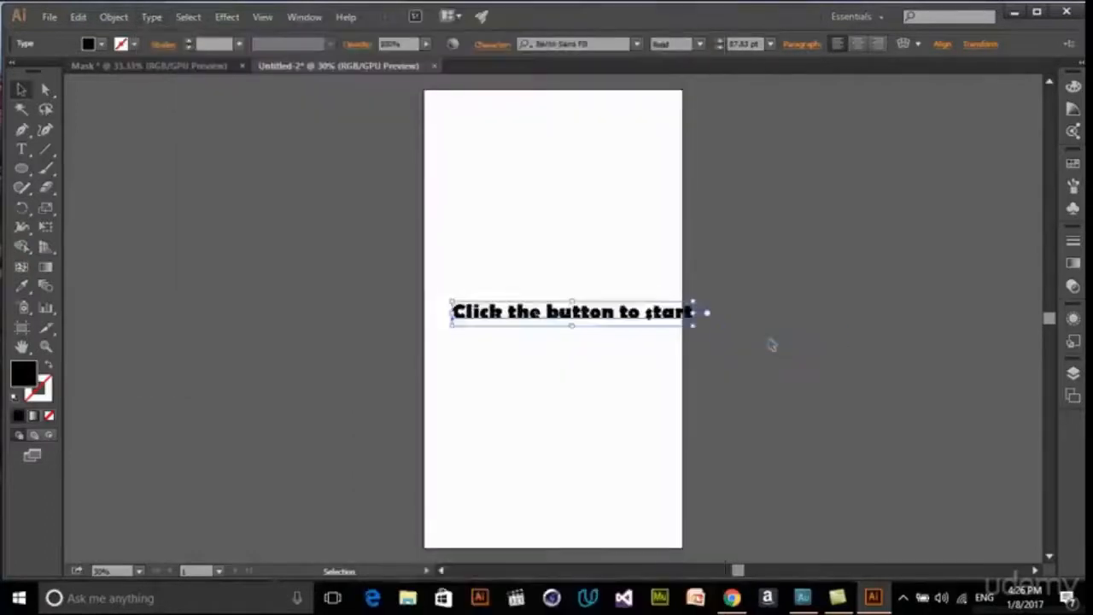
pyautogui.moveTo(619, 329); pyautogui.dragTo(604, 329)
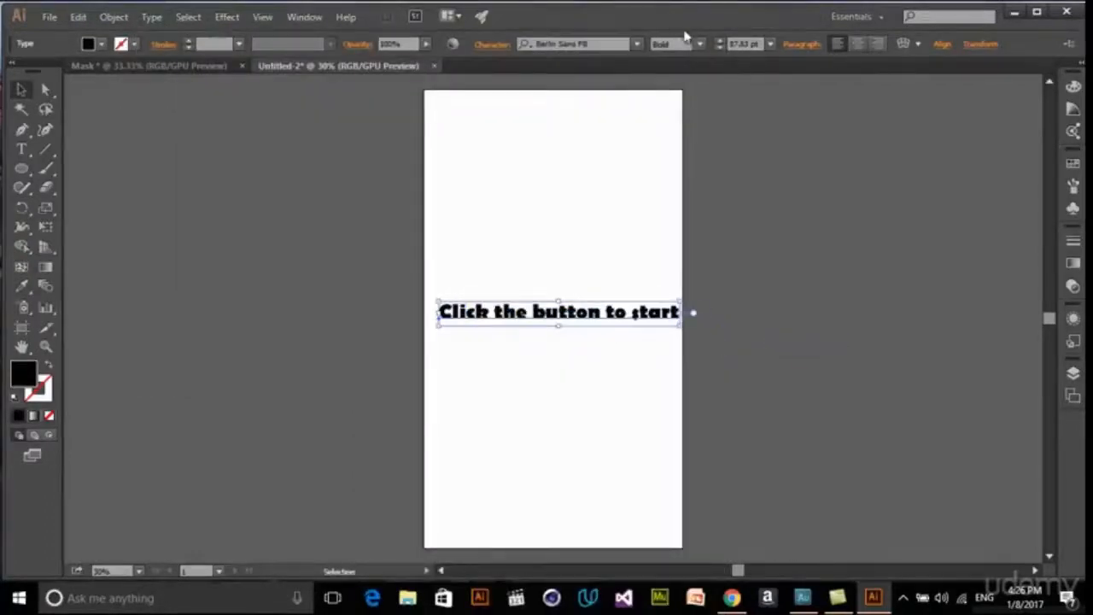
# Step: Examine the available fonts, font styles and preset sizes for the selected text
pyautogui.click(636, 46)
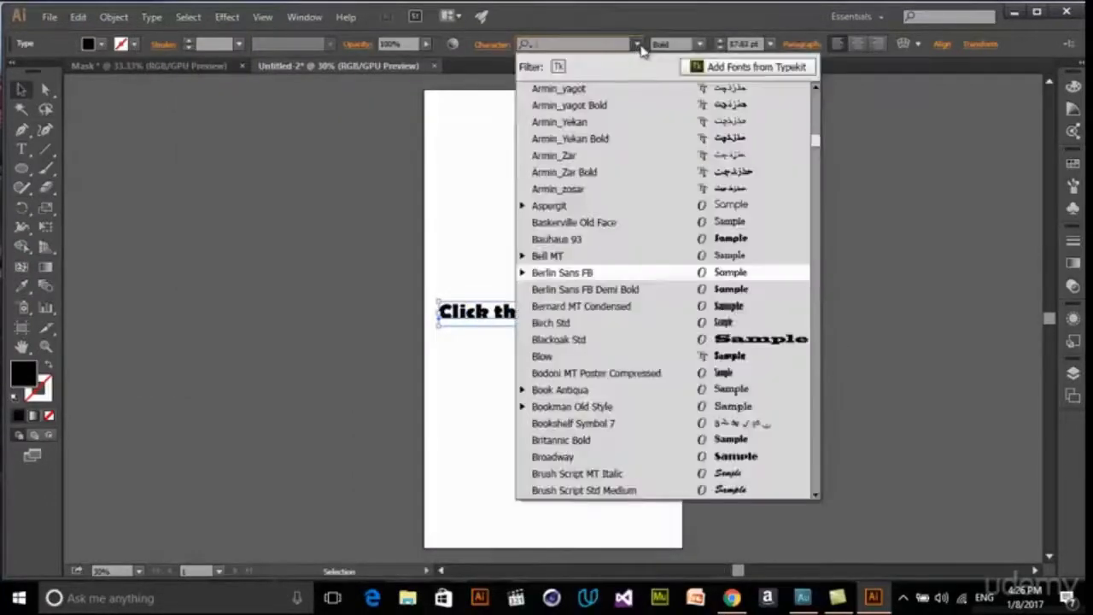
pyautogui.moveTo(818, 153); pyautogui.dragTo(820, 99)
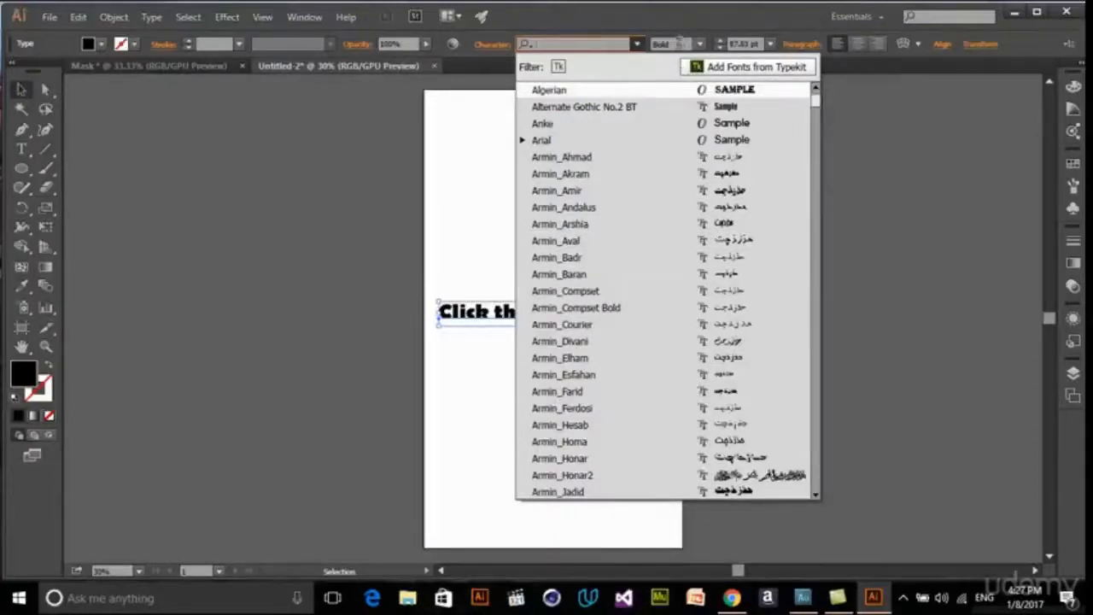
pyautogui.click(694, 44)
pyautogui.click(699, 44)
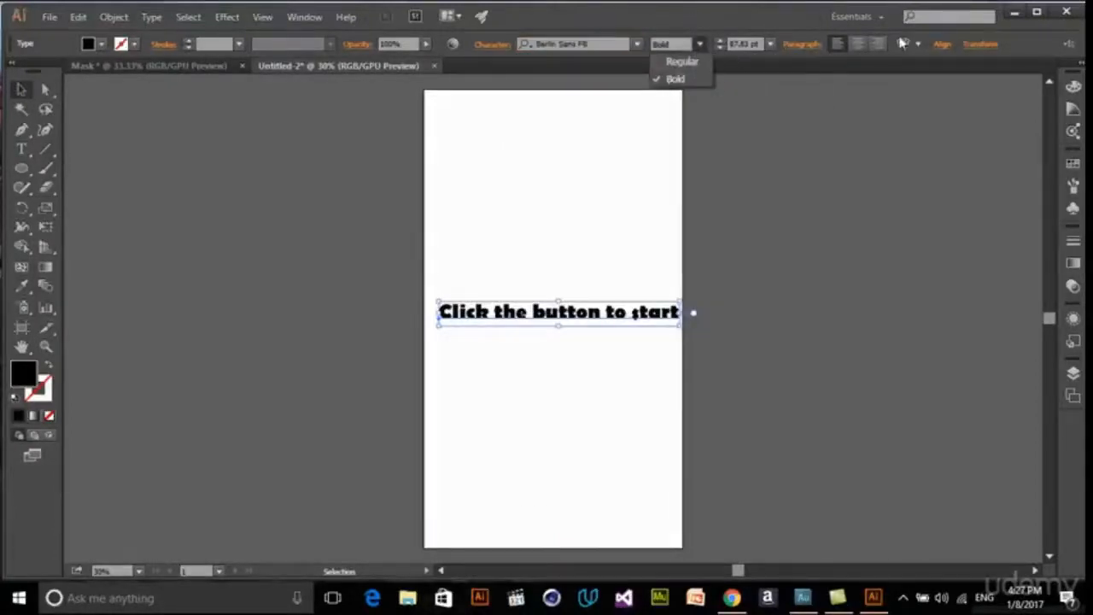
pyautogui.click(699, 44)
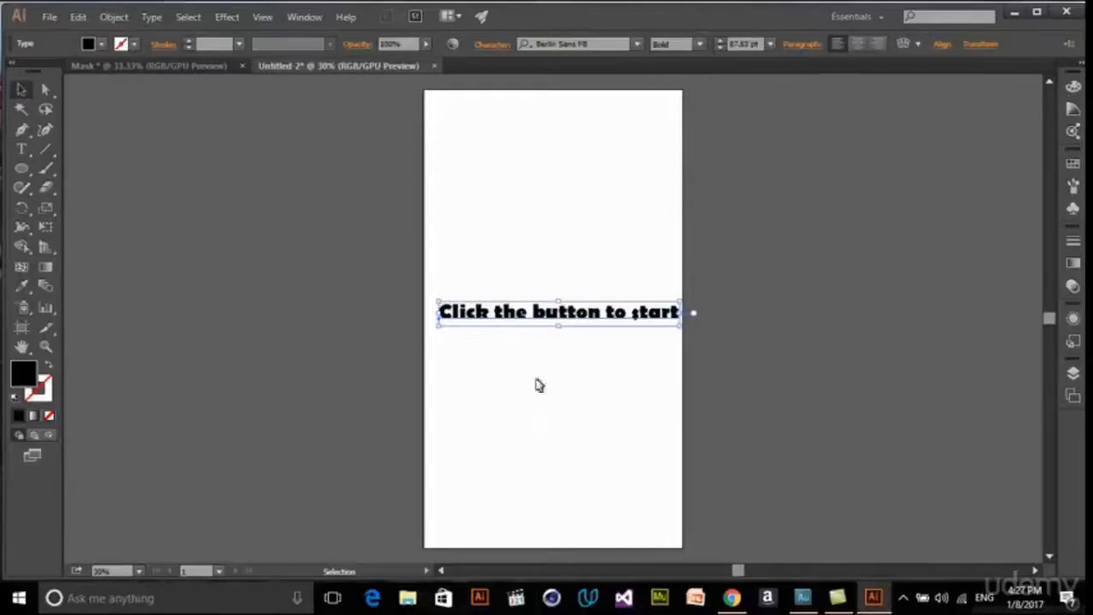
pyautogui.click(771, 45)
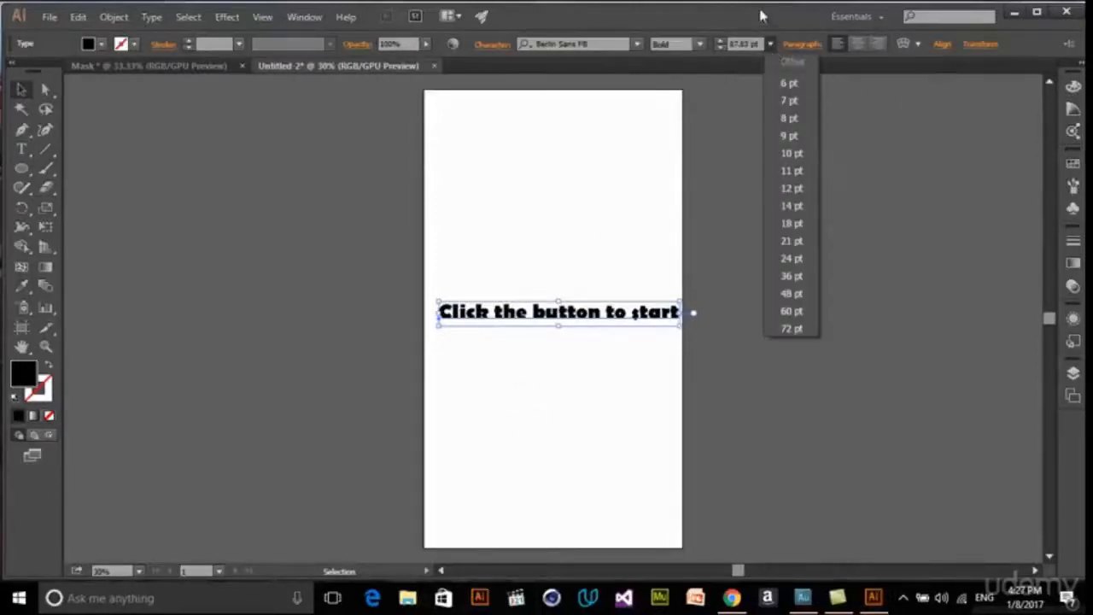
pyautogui.click(763, 15)
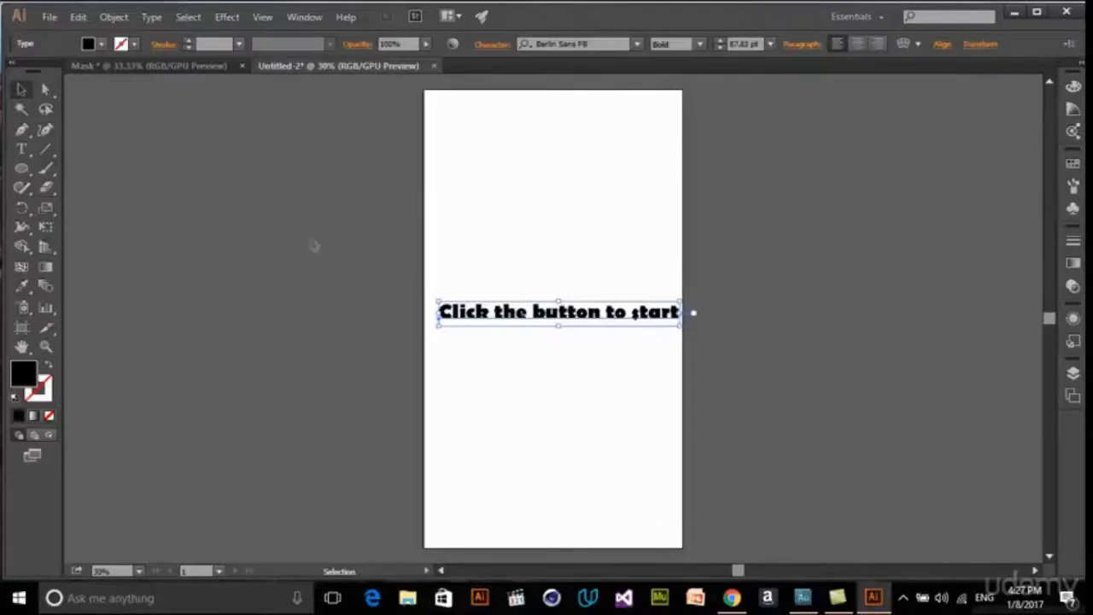
# Step: Centre the text horizontally on the artboard and browse the full glyph set of its font
pyautogui.moveTo(595, 319); pyautogui.dragTo(590, 319)
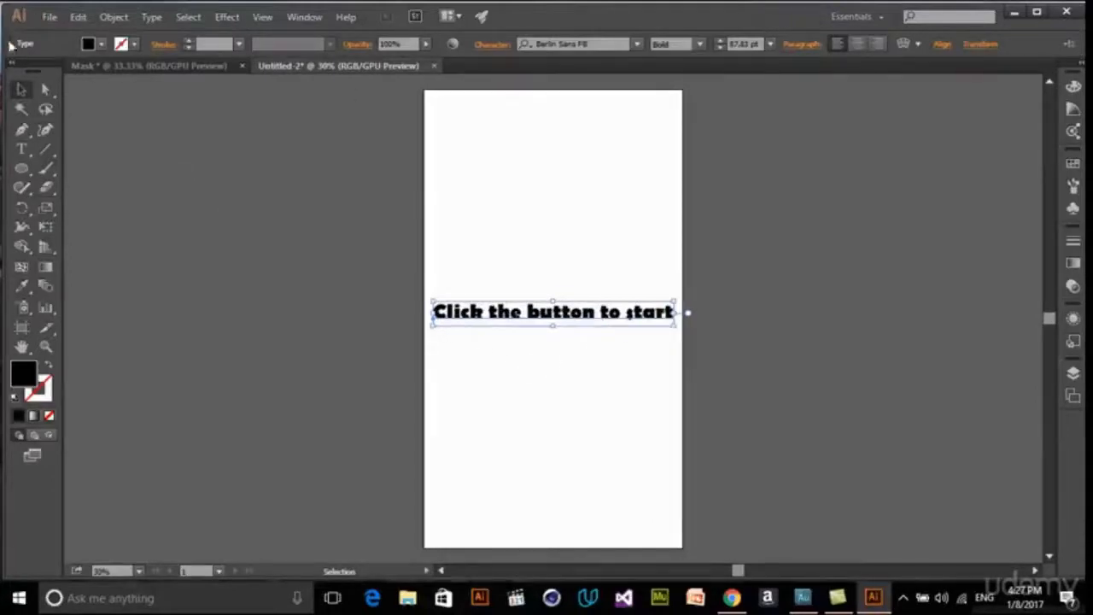
pyautogui.click(152, 17)
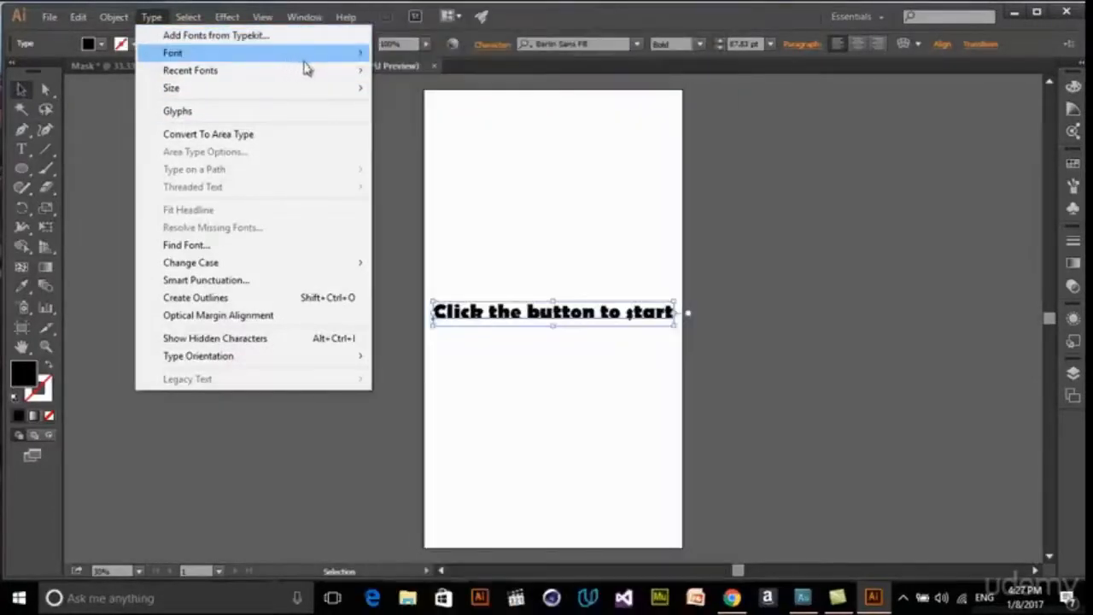
pyautogui.moveTo(339, 76)
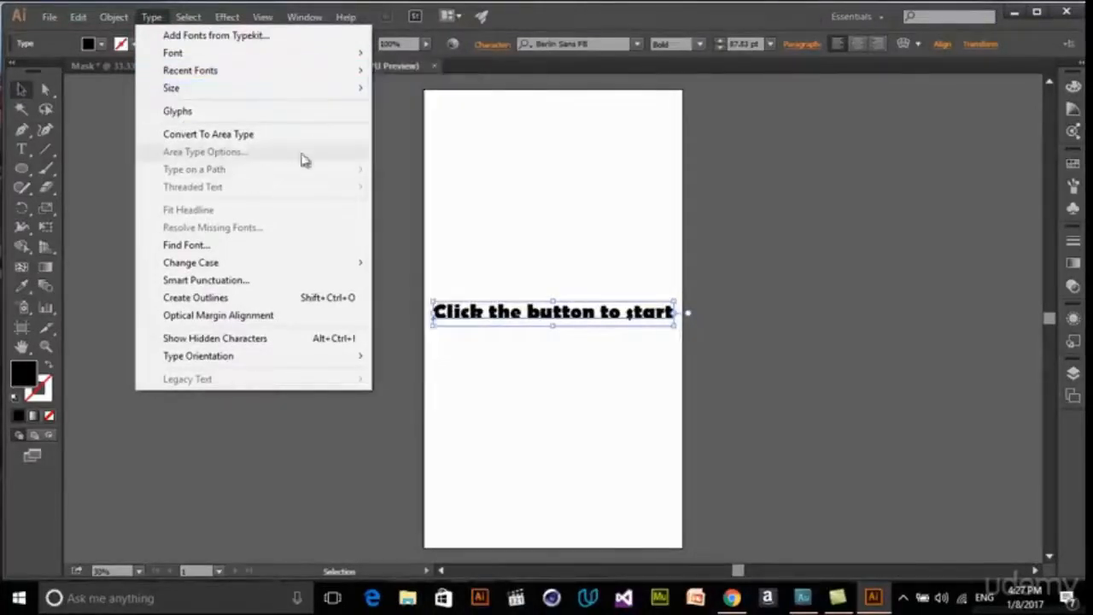
pyautogui.click(304, 113)
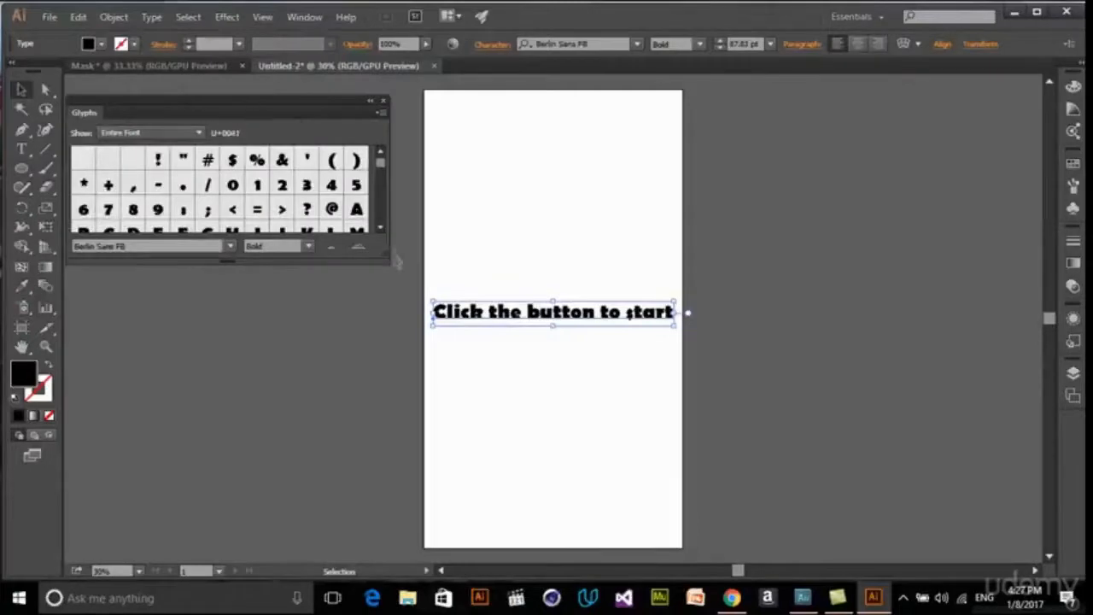
pyautogui.moveTo(393, 263); pyautogui.dragTo(396, 320)
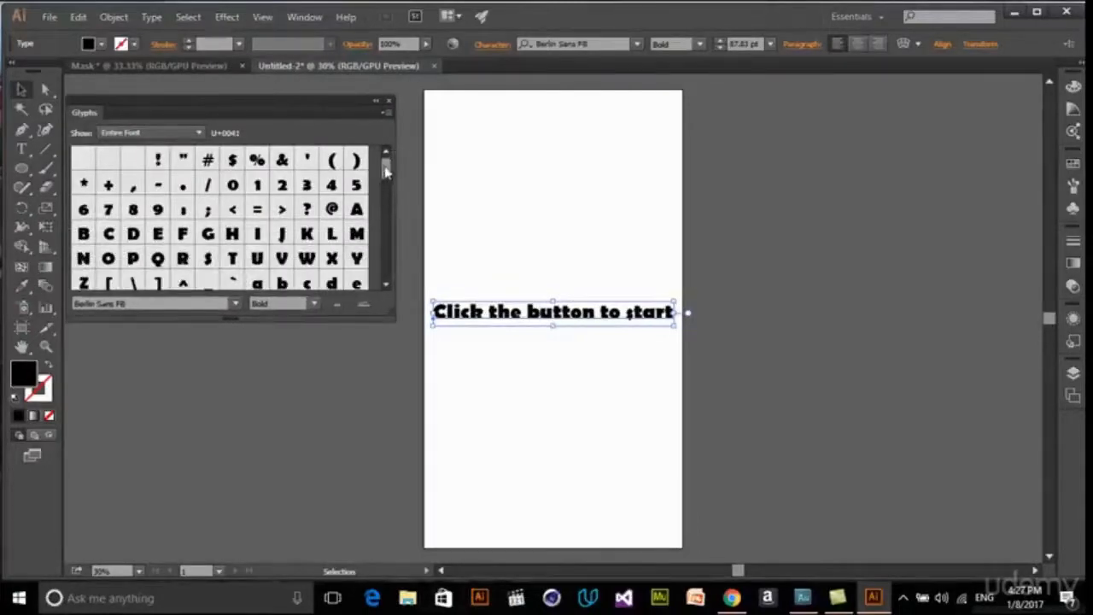
pyautogui.moveTo(386, 171); pyautogui.dragTo(384, 275)
# Step: Switch the text to the Blow font from the glyph view, keep Entire Font shown, and close the glyph view
pyautogui.click(235, 303)
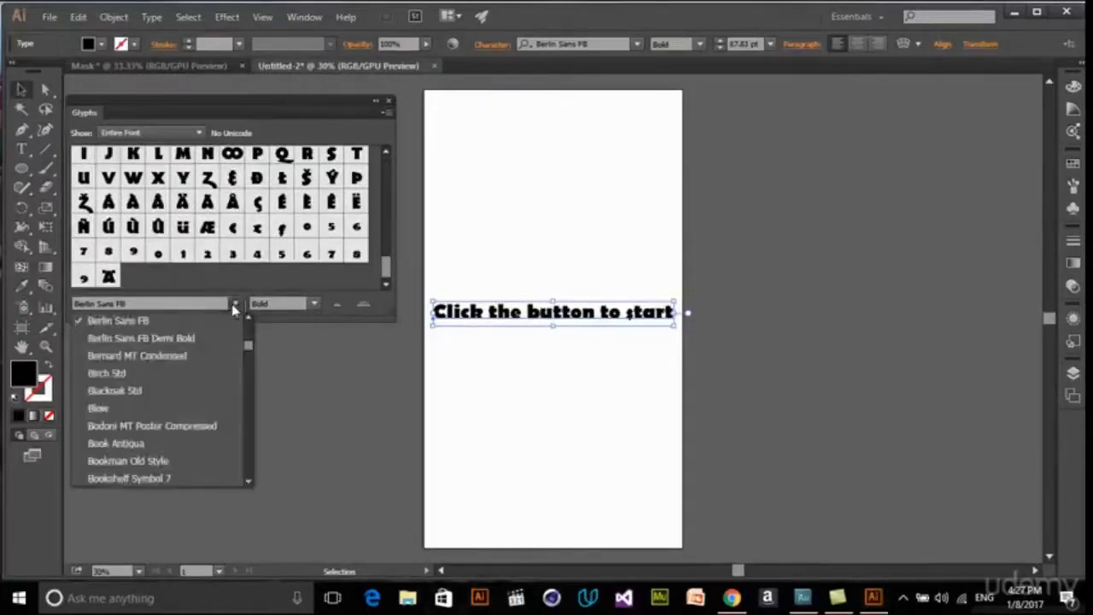
pyautogui.click(147, 413)
pyautogui.click(196, 133)
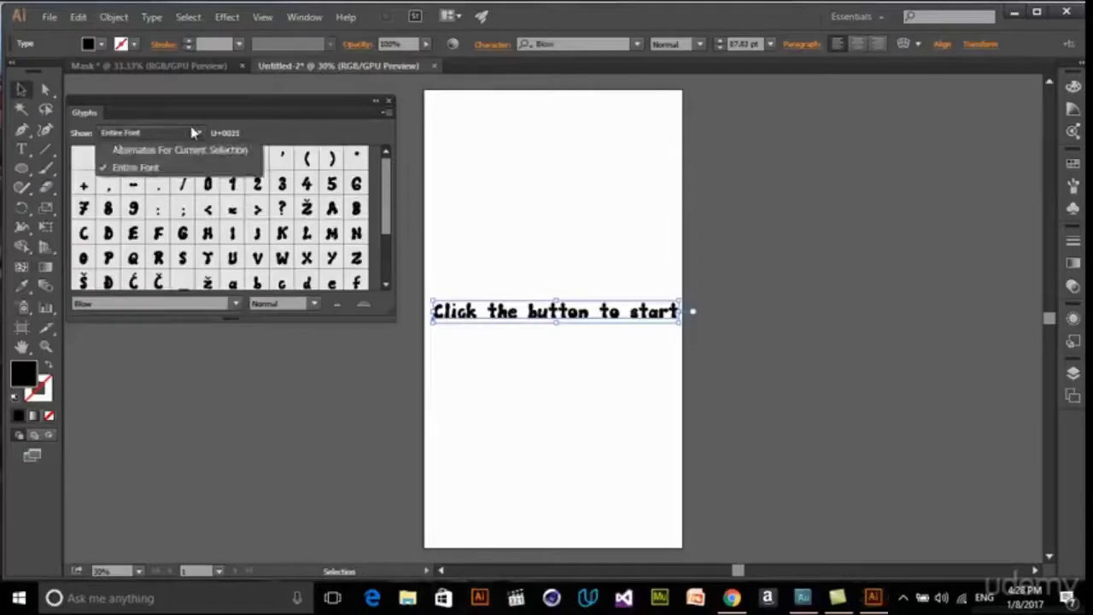
pyautogui.click(142, 167)
pyautogui.click(315, 304)
pyautogui.click(281, 320)
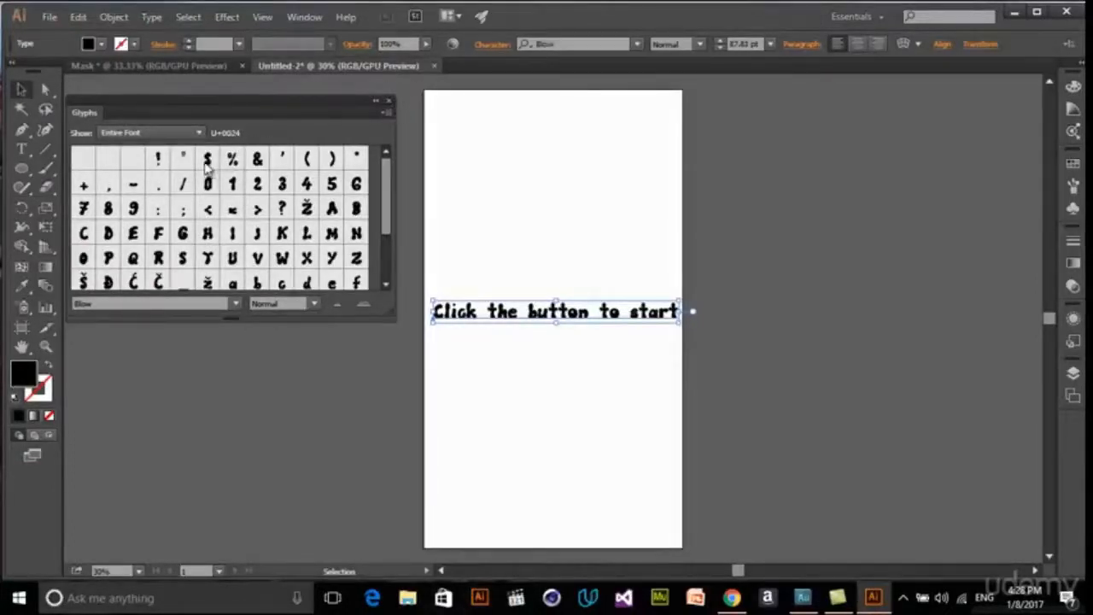
pyautogui.click(388, 101)
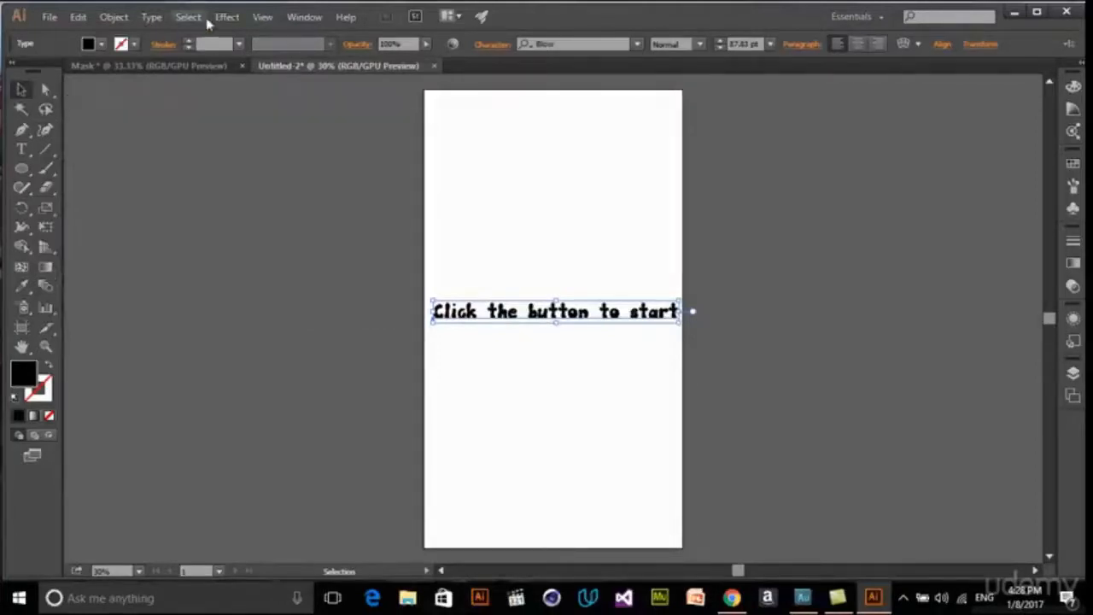
# Step: Change the case of the selected text to UPPERCASE
pyautogui.click(151, 17)
pyautogui.moveTo(257, 266)
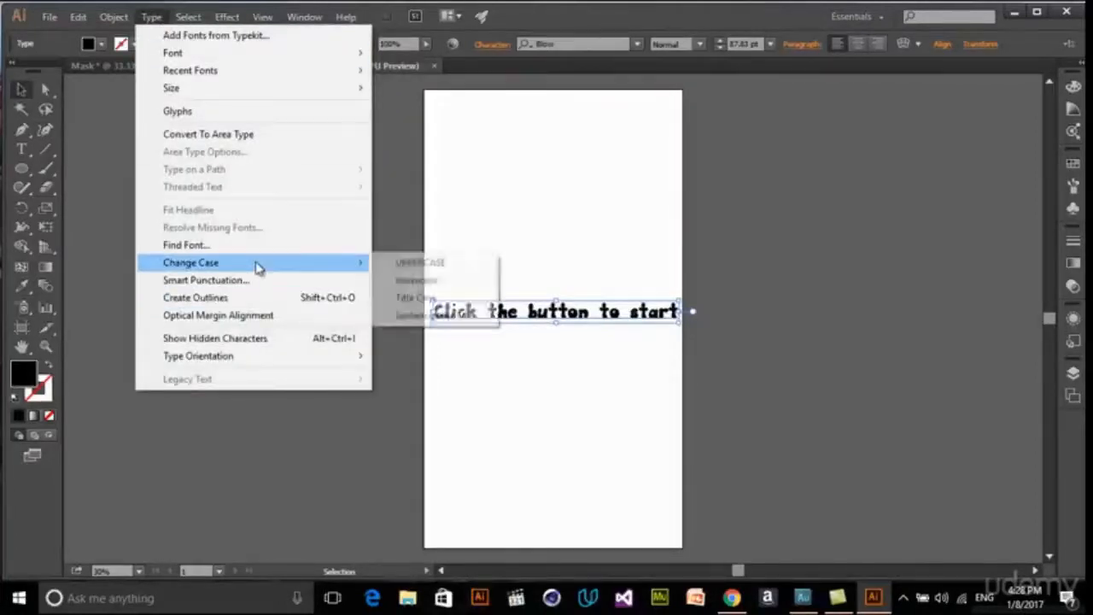
pyautogui.click(439, 262)
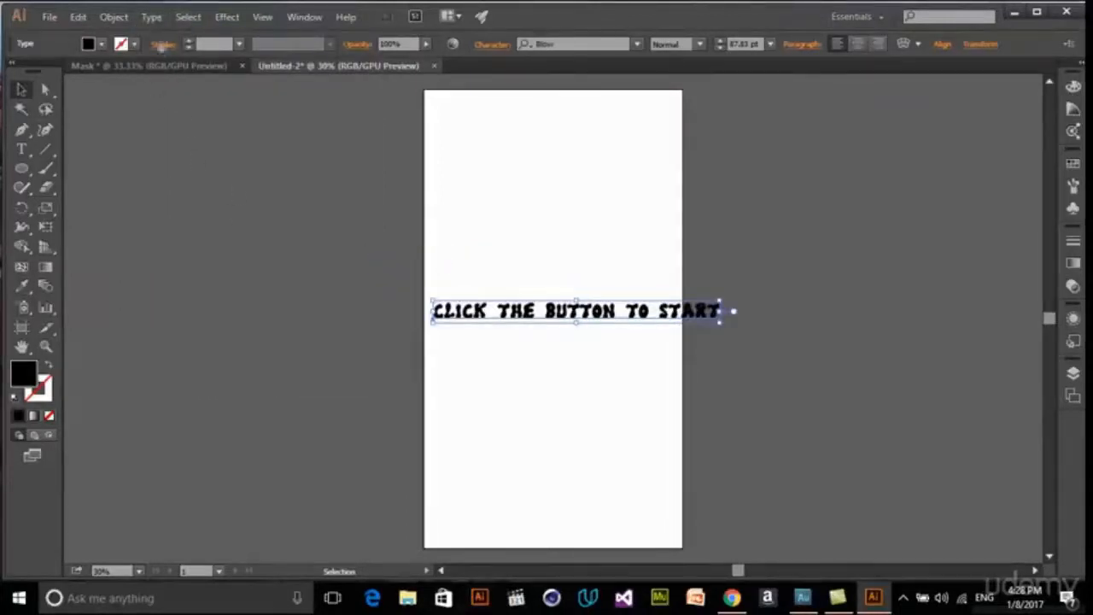
# Step: Change the case of the selected text to Title Case
pyautogui.click(152, 18)
pyautogui.moveTo(334, 265)
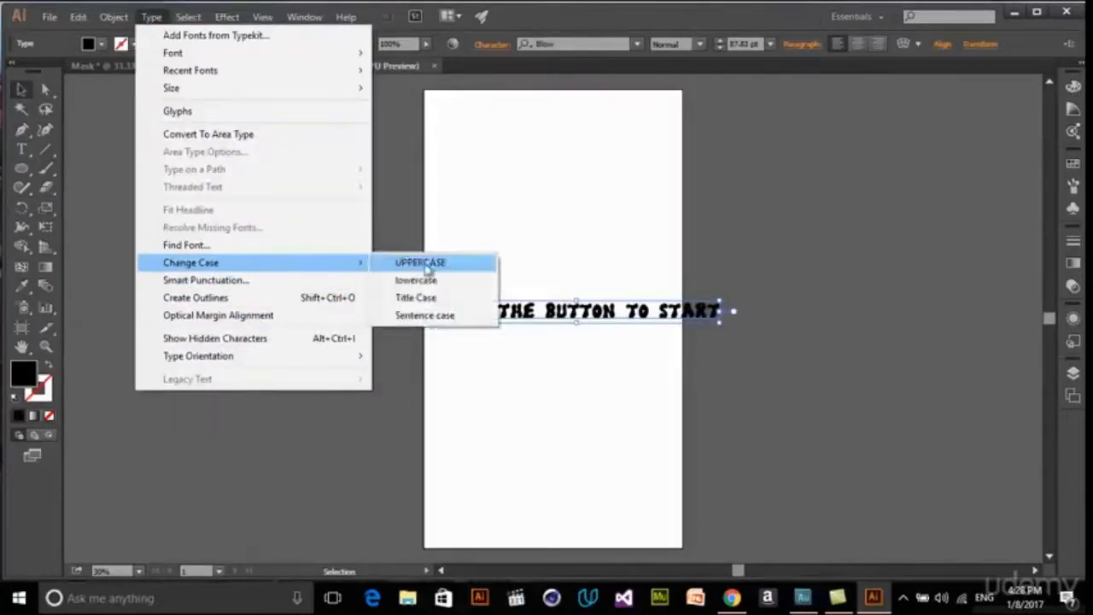
pyautogui.click(441, 297)
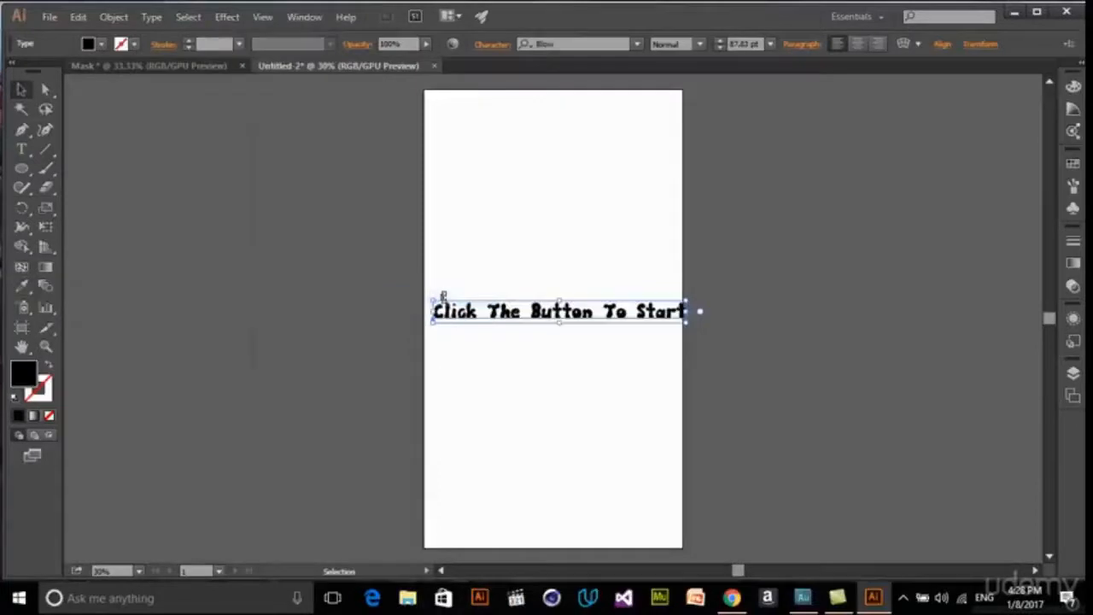
# Step: Convert the "Click The Button To Start" text into vector outlines and deselect it
pyautogui.click(161, 17)
pyautogui.moveTo(261, 271)
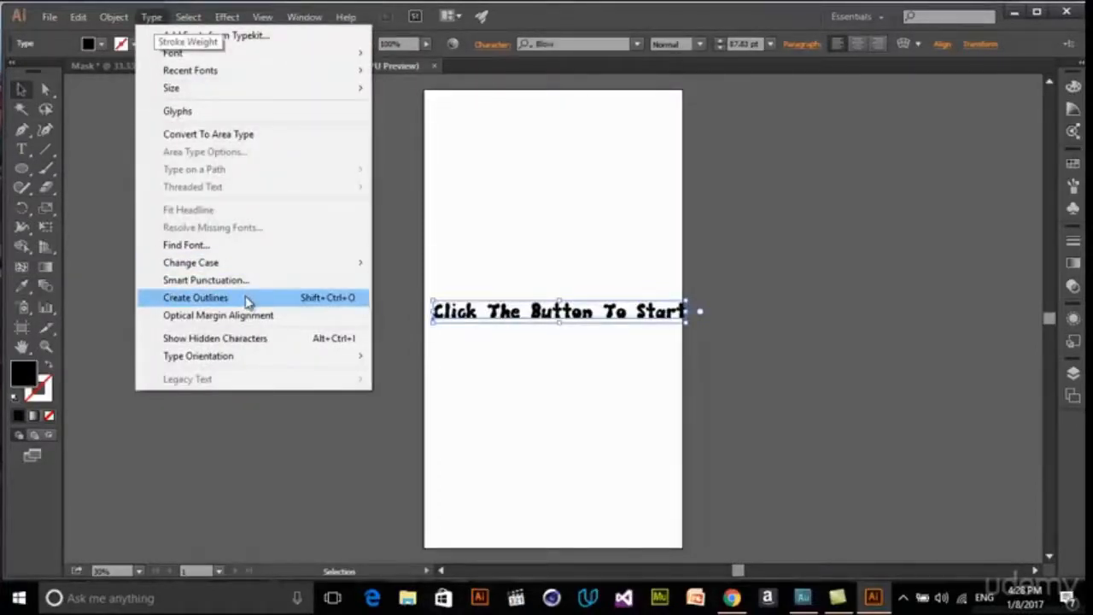
pyautogui.click(246, 298)
pyautogui.click(665, 323)
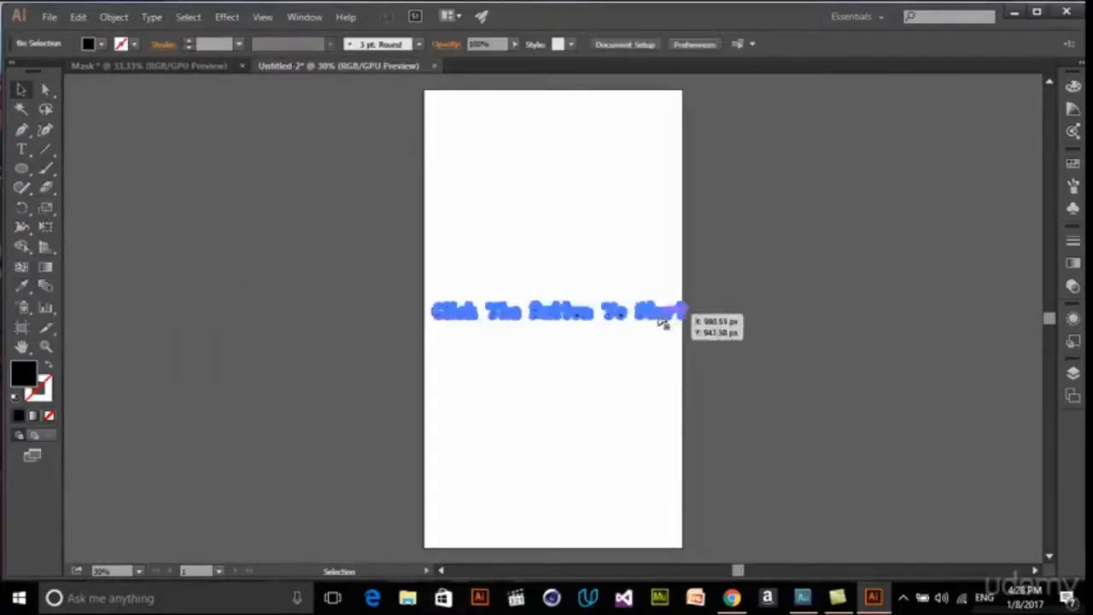
# Step: Check the outlined "Click The Button To Start" text up close and undo its conversion to outlines
pyautogui.click(660, 321)
pyautogui.scroll(1, 628, 343)
pyautogui.hotkey('ctrl', '+')
pyautogui.hotkey('ctrl', '+')
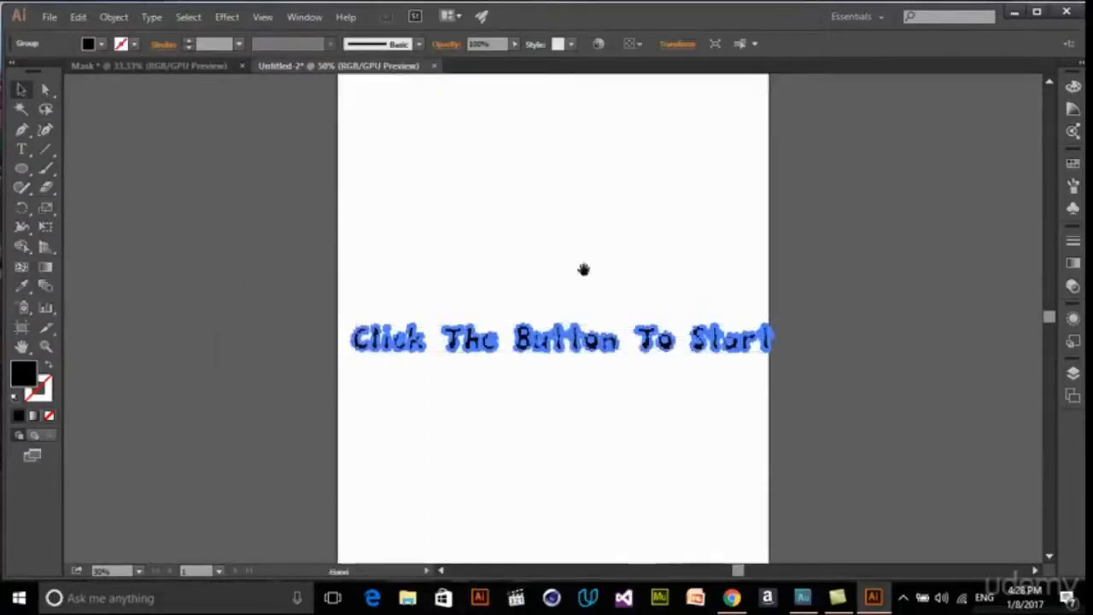
pyautogui.moveTo(584, 269); pyautogui.dragTo(580, 225)
pyautogui.click(539, 360)
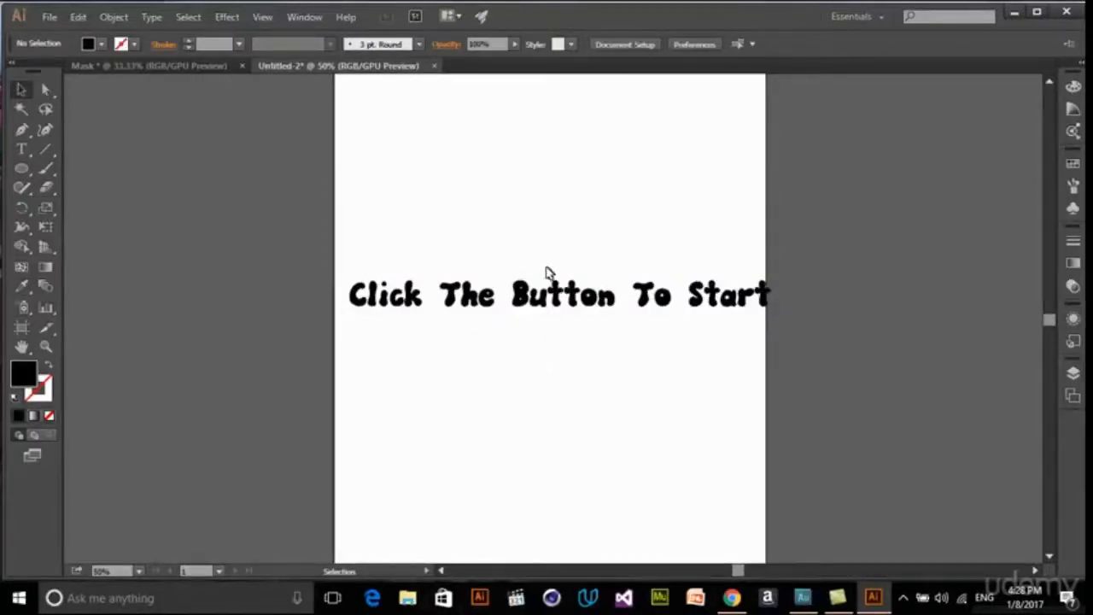
pyautogui.click(598, 290)
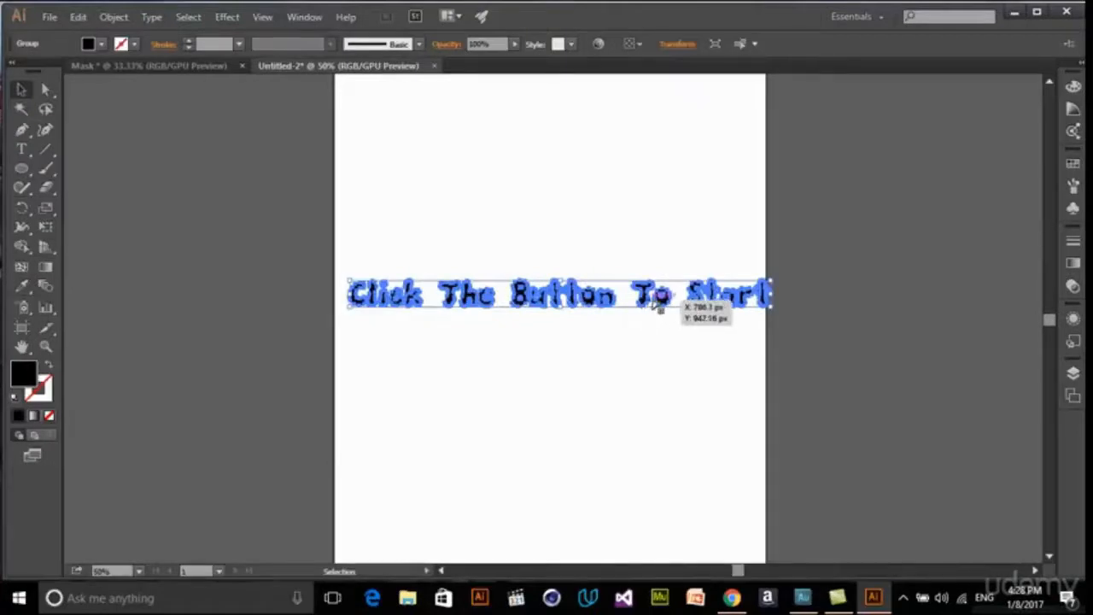
pyautogui.click(578, 366)
pyautogui.click(553, 293)
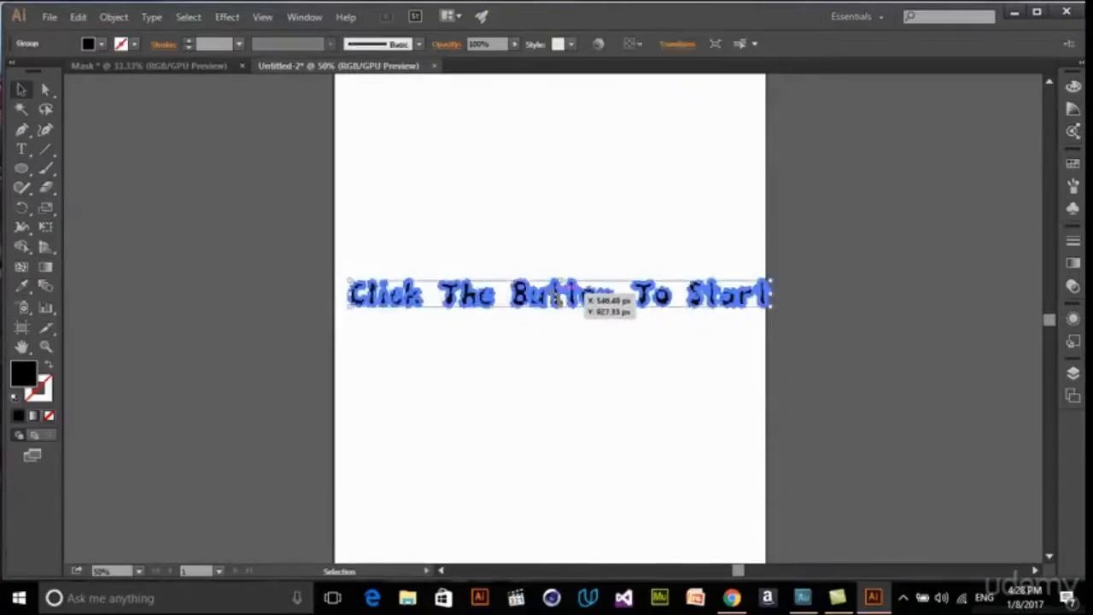
pyautogui.hotkey('ctrl', 'z')
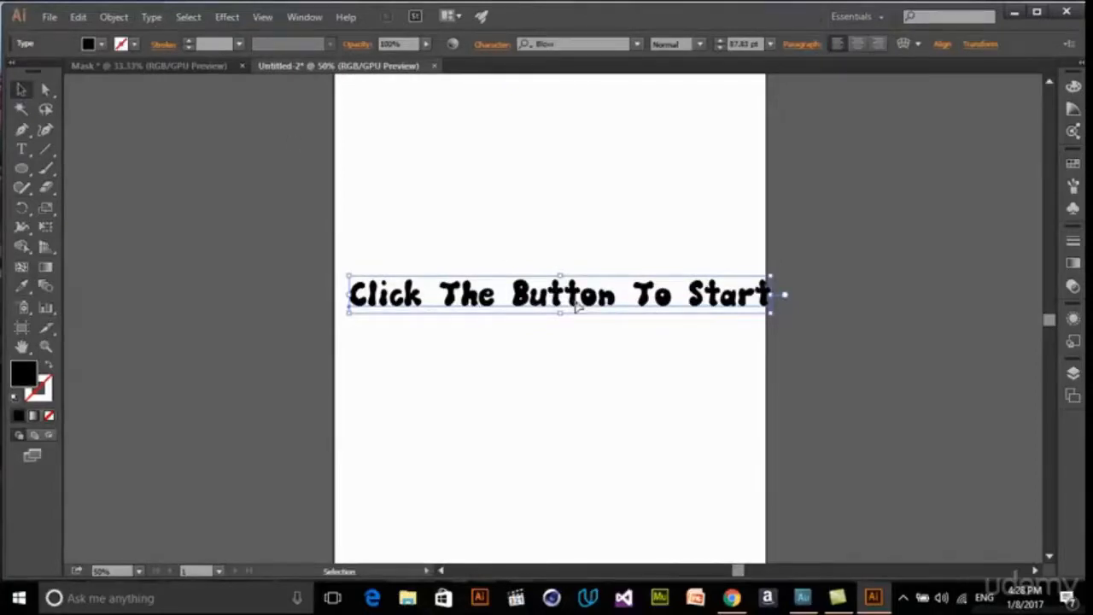
# Step: Change the text's orientation to Vertical and move it to the upper middle of the artboard
pyautogui.click(151, 16)
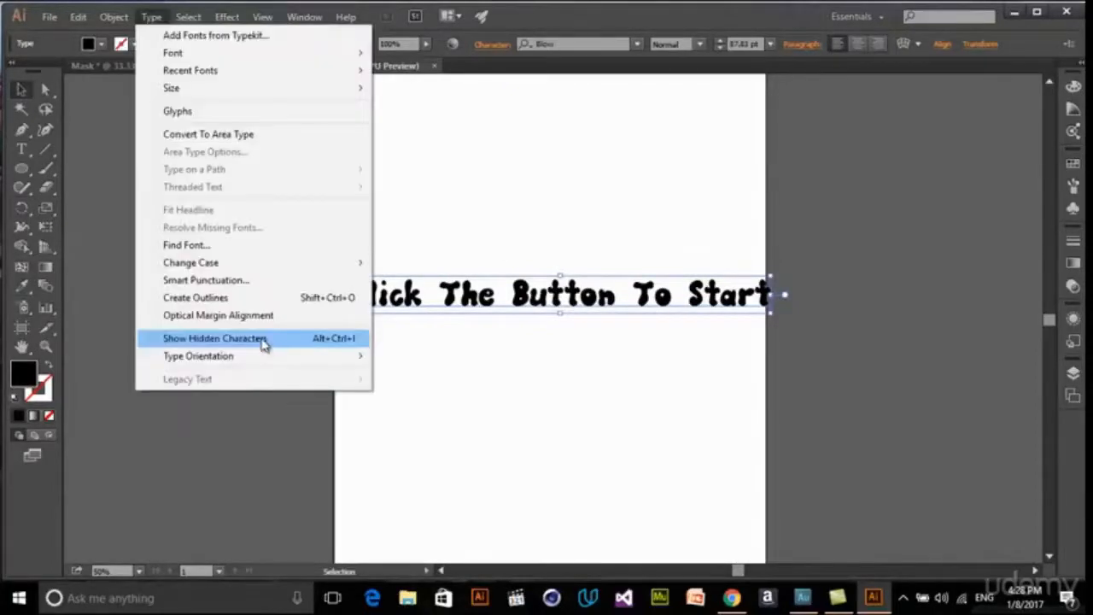
pyautogui.moveTo(312, 367)
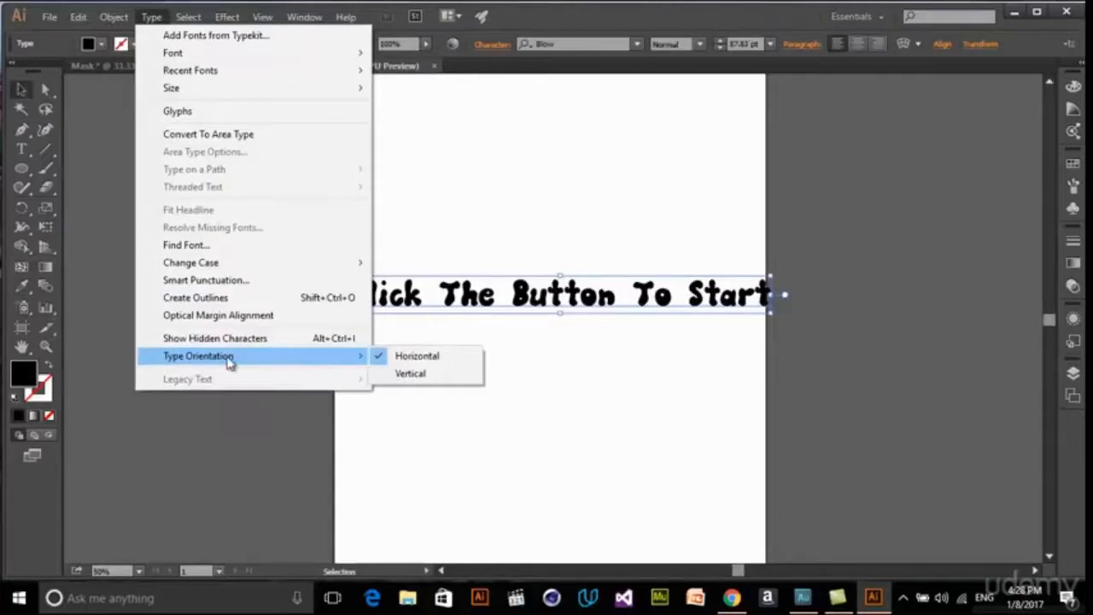
pyautogui.click(423, 375)
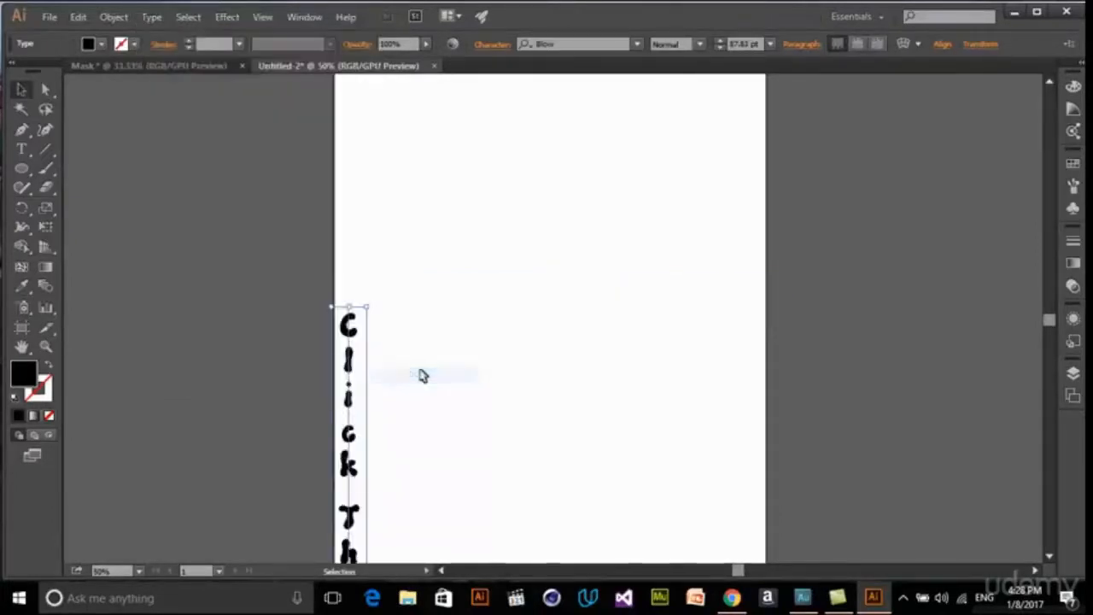
pyautogui.moveTo(348, 362); pyautogui.dragTo(528, 149)
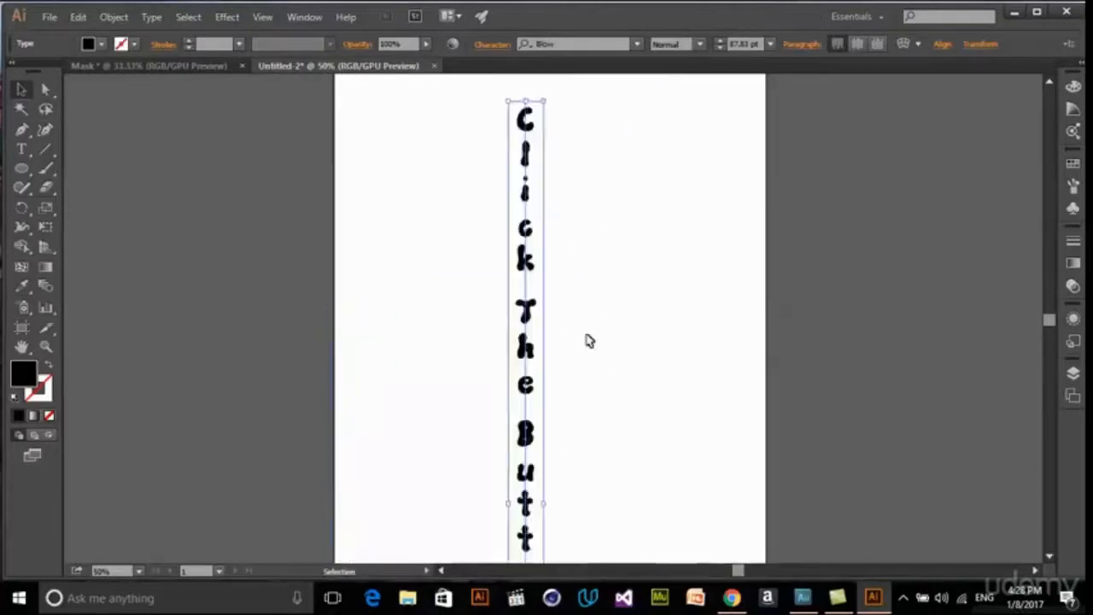
pyautogui.scroll(-6, 586, 334)
pyautogui.scroll(7, 584, 339)
pyautogui.scroll(1, 566, 349)
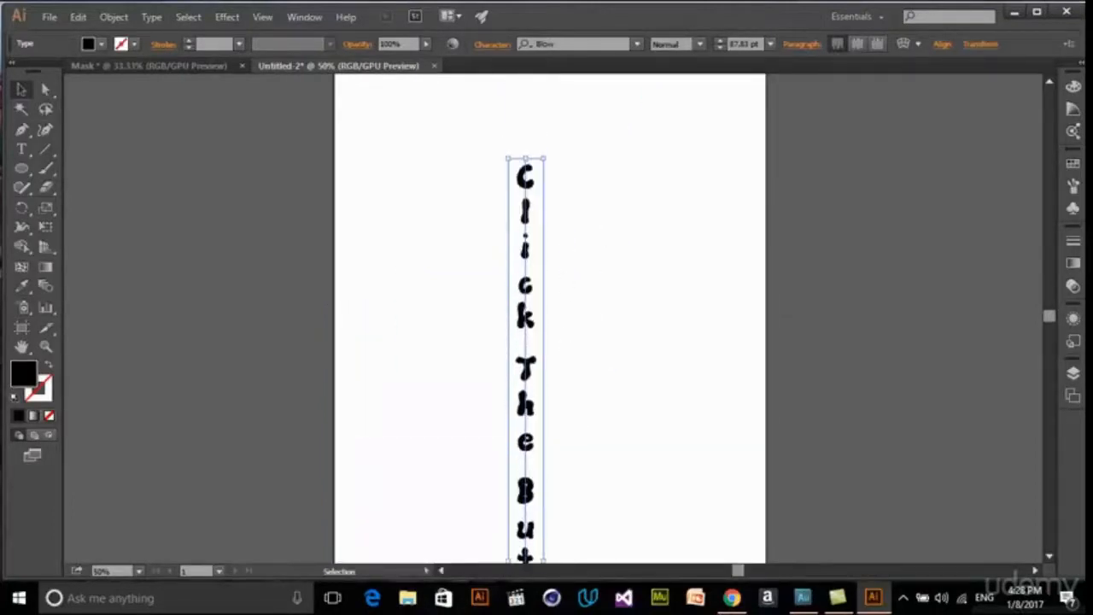
# Step: Set the text's orientation to Horizontal and move the line back across the middle of the artboard
pyautogui.click(151, 17)
pyautogui.moveTo(300, 364)
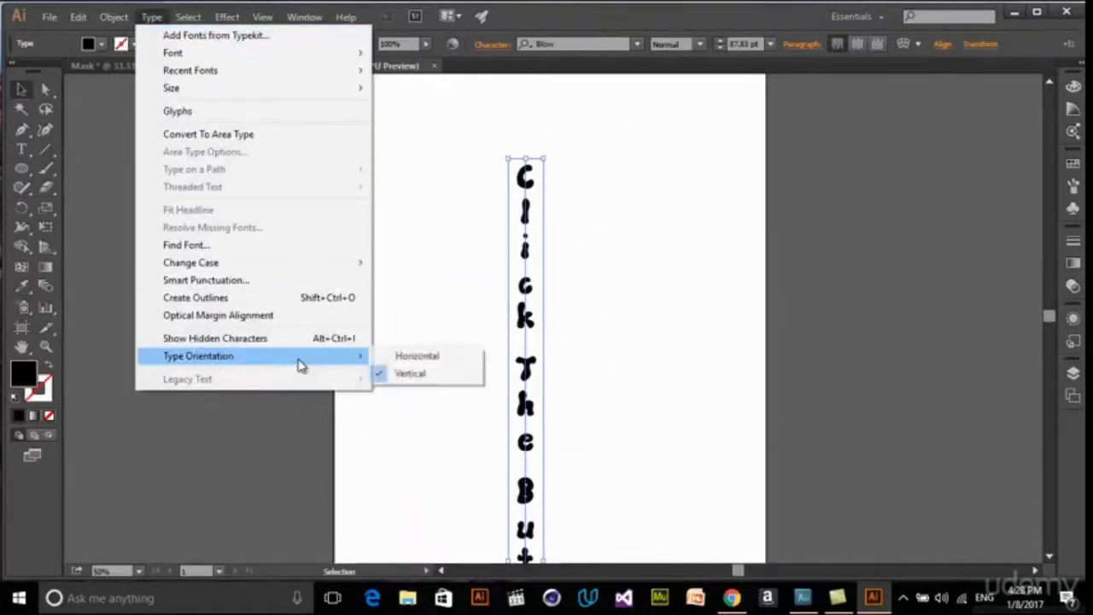
pyautogui.click(419, 357)
pyautogui.moveTo(846, 147); pyautogui.dragTo(667, 294)
# Step: Review the fonts used in the document with Find Font, close it without replacing any, and return to the Selection tool
pyautogui.click(151, 17)
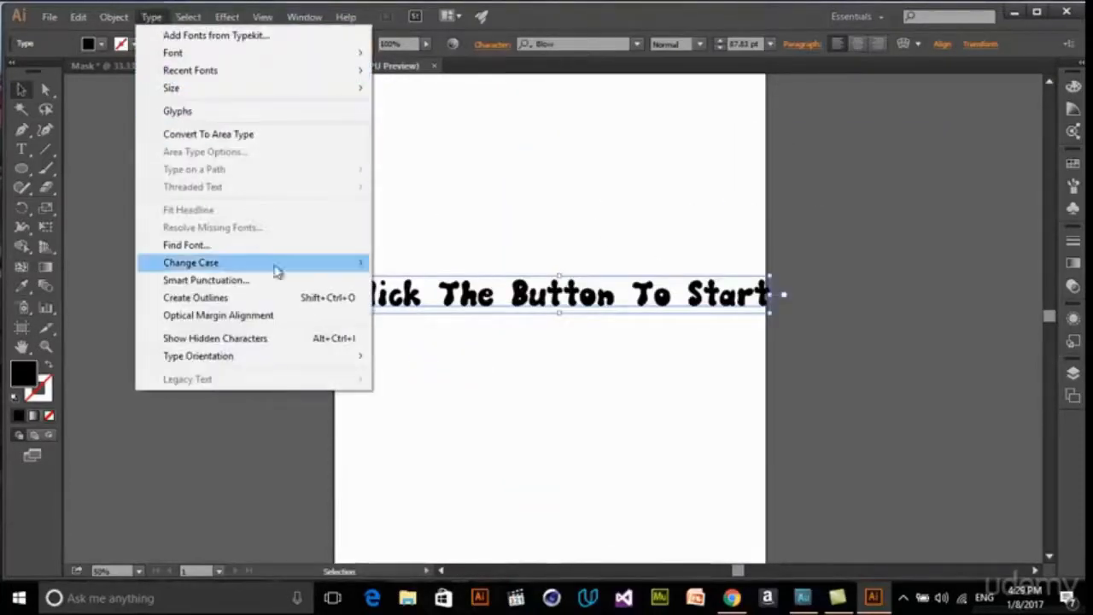
pyautogui.moveTo(295, 268)
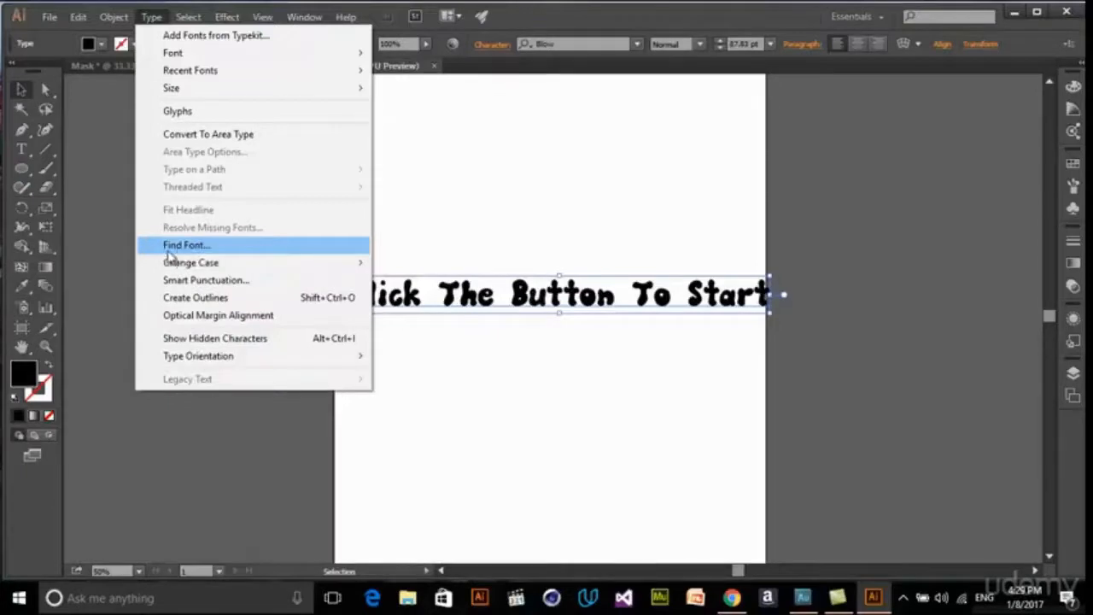
pyautogui.click(183, 245)
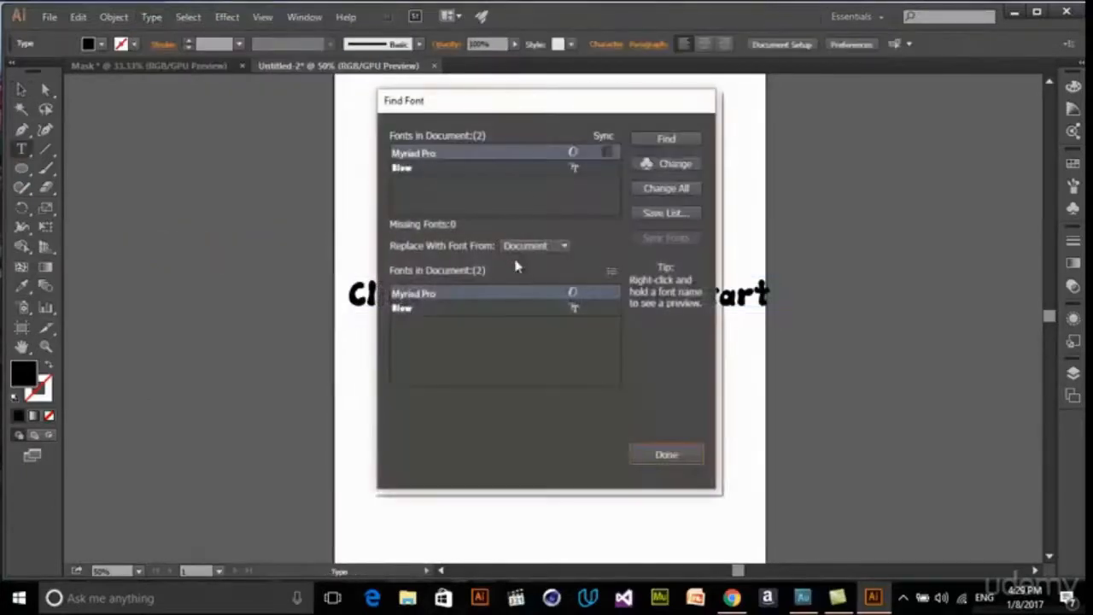
pyautogui.moveTo(498, 100); pyautogui.dragTo(822, 125)
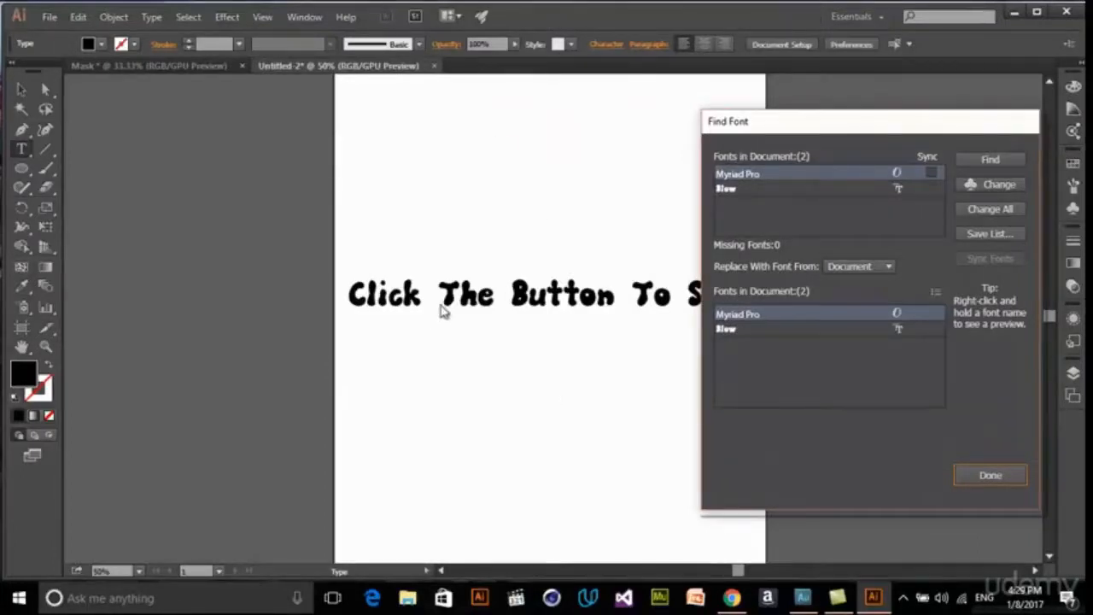
pyautogui.moveTo(921, 117); pyautogui.dragTo(767, 18)
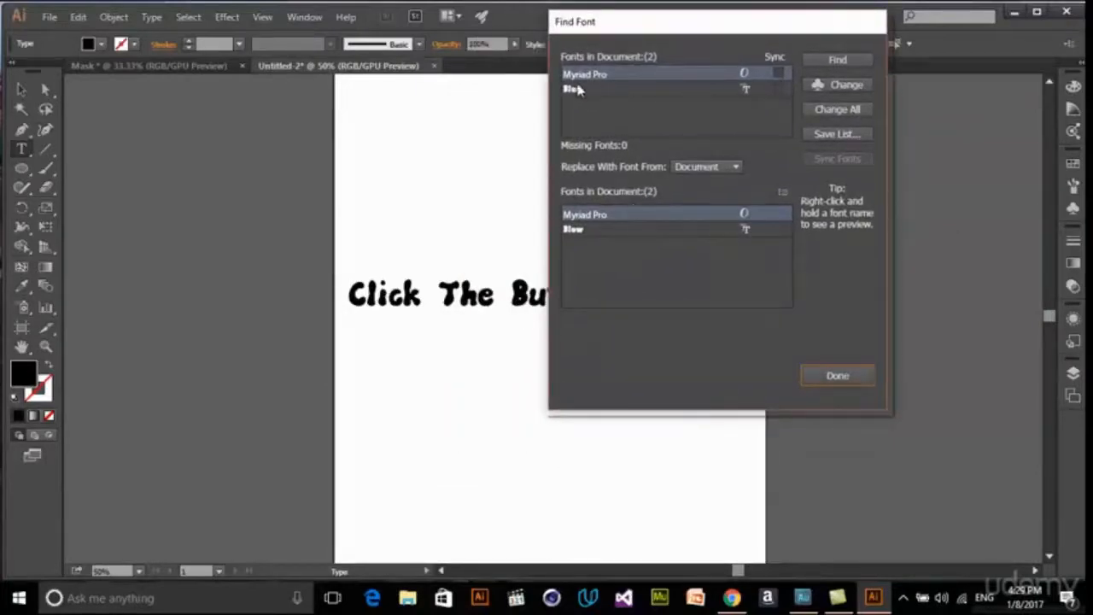
pyautogui.click(849, 379)
pyautogui.click(21, 89)
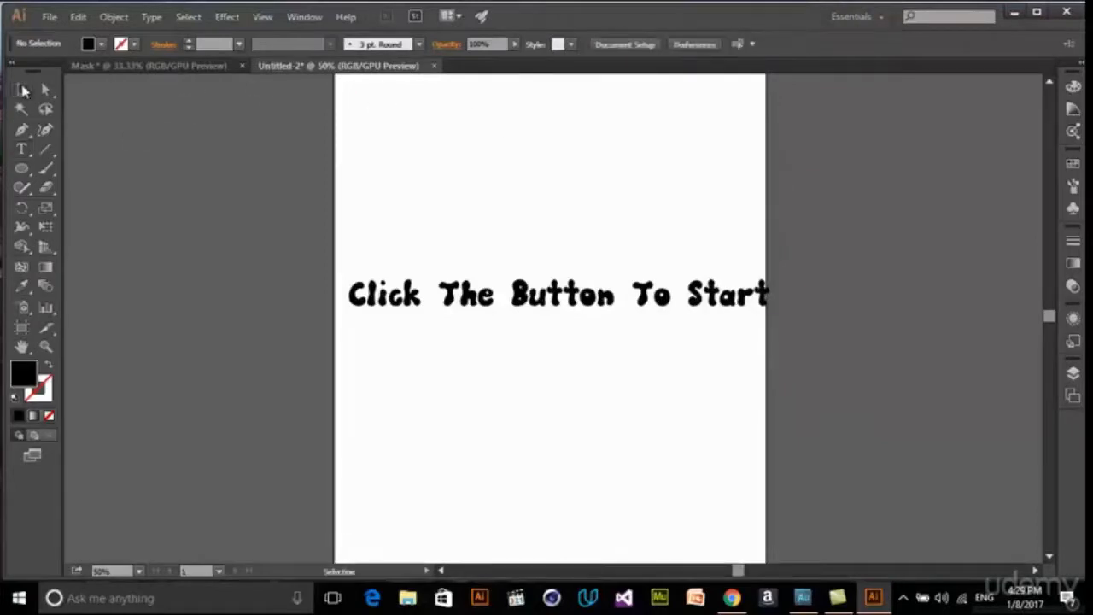
pyautogui.click(152, 17)
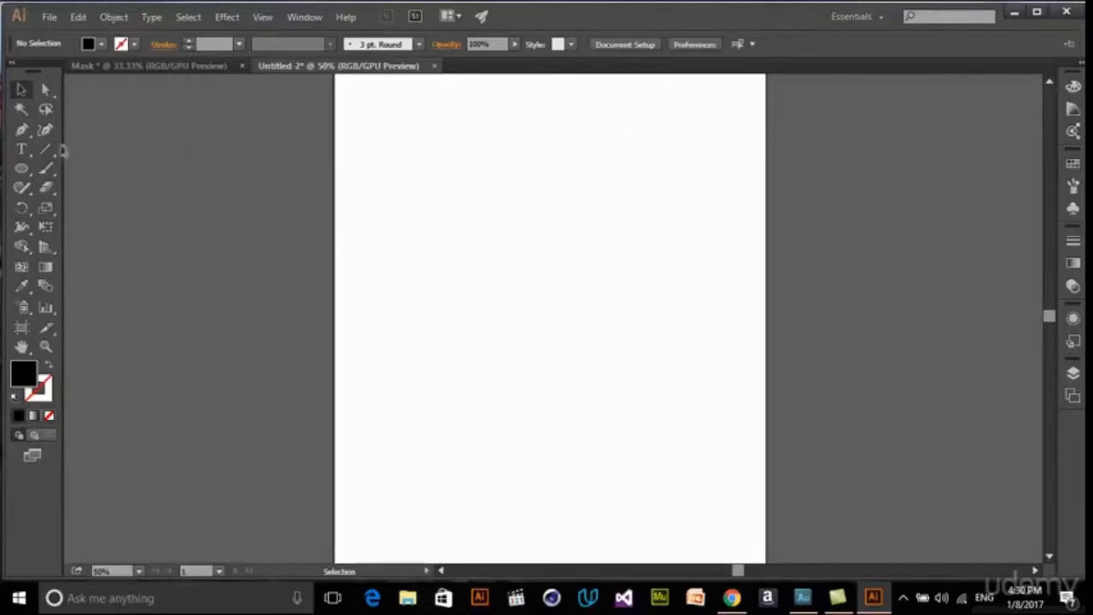
# Step: Show the document's color swatches and enlarge their list to reveal all swatch groups
pyautogui.click(1074, 130)
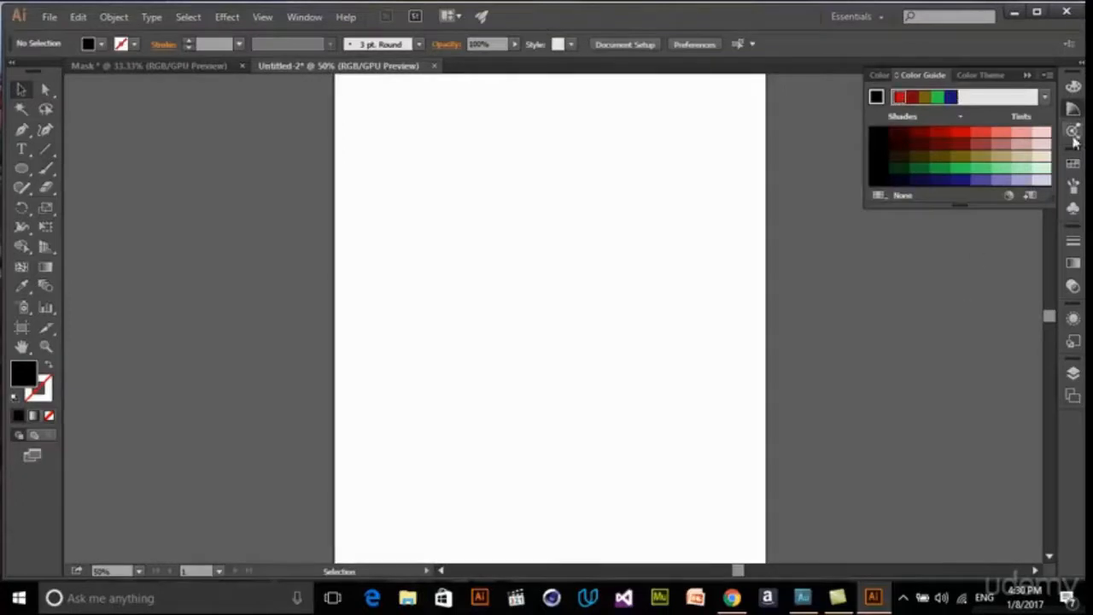
pyautogui.click(1074, 169)
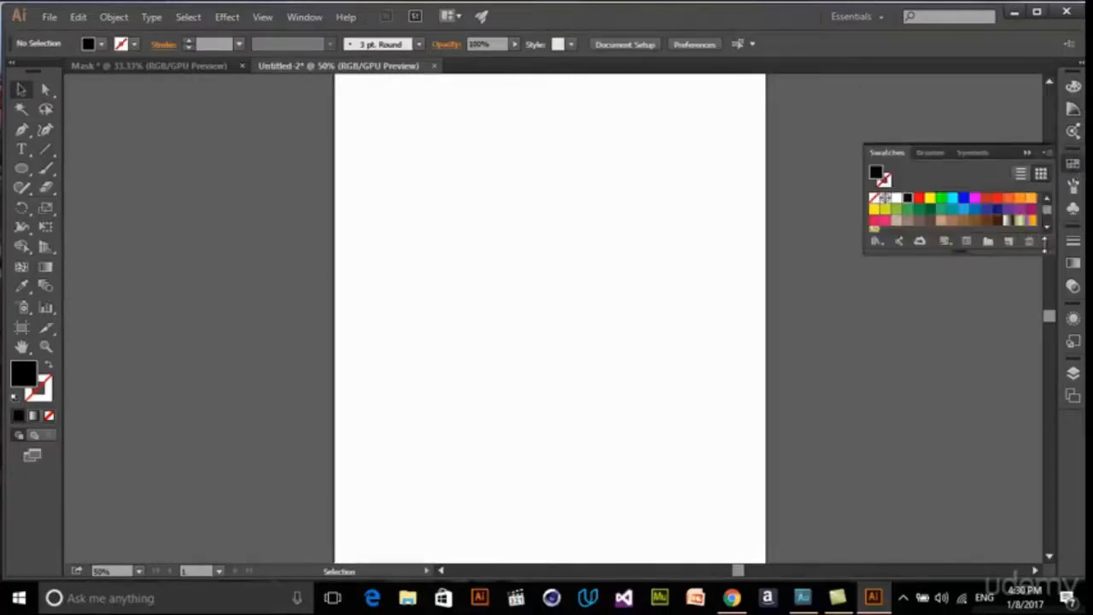
pyautogui.moveTo(1049, 253); pyautogui.dragTo(1049, 351)
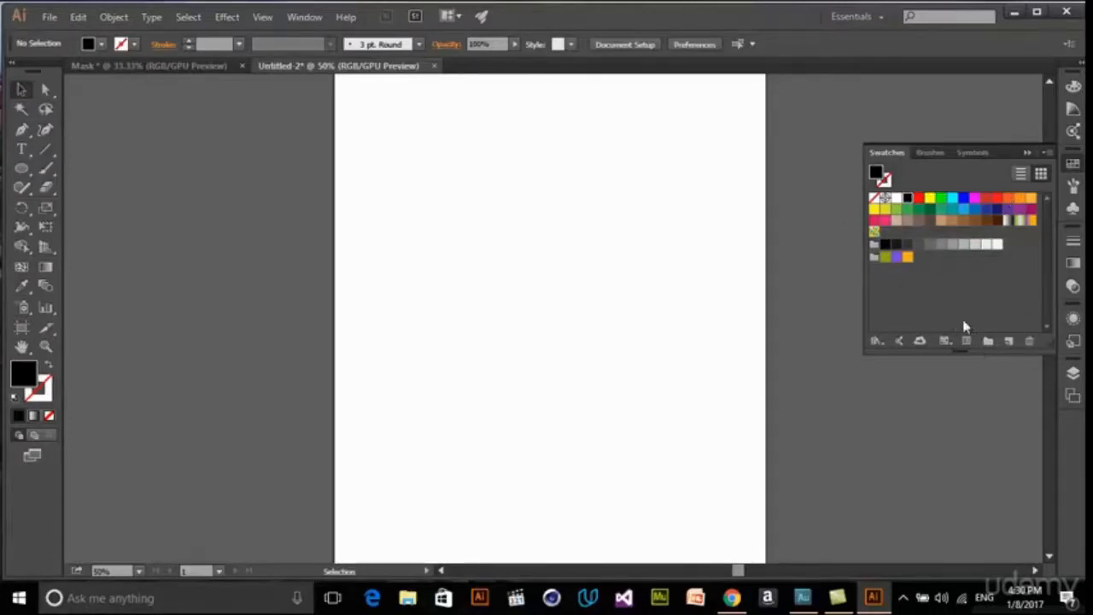
# Step: Start a new RGB swatch named "Dark Red" and set its red value to 88
pyautogui.click(1009, 341)
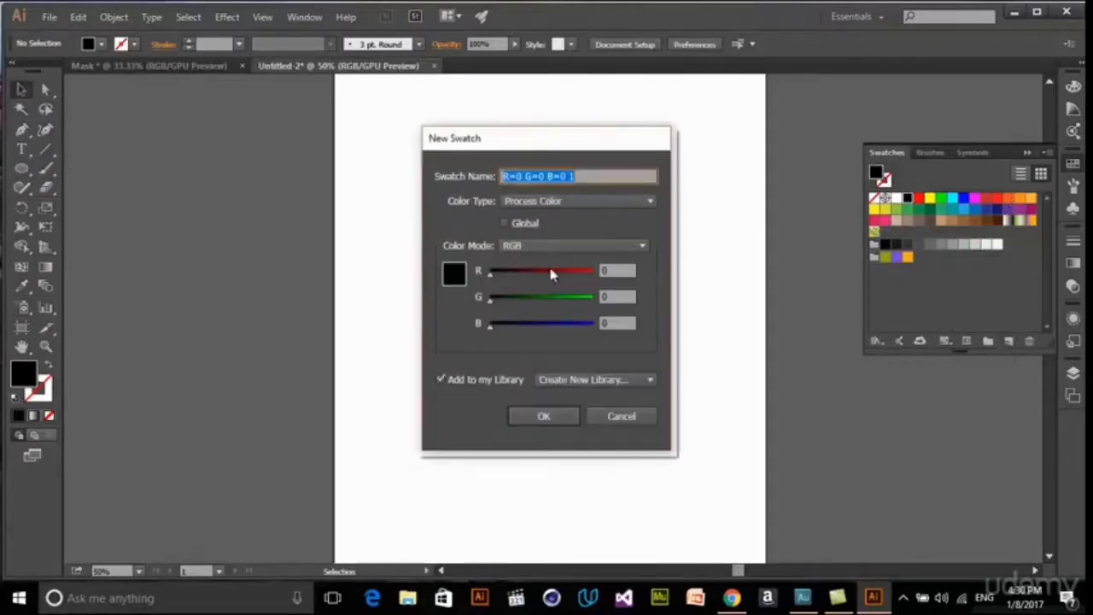
pyautogui.click(594, 181)
pyautogui.moveTo(594, 181); pyautogui.dragTo(361, 177)
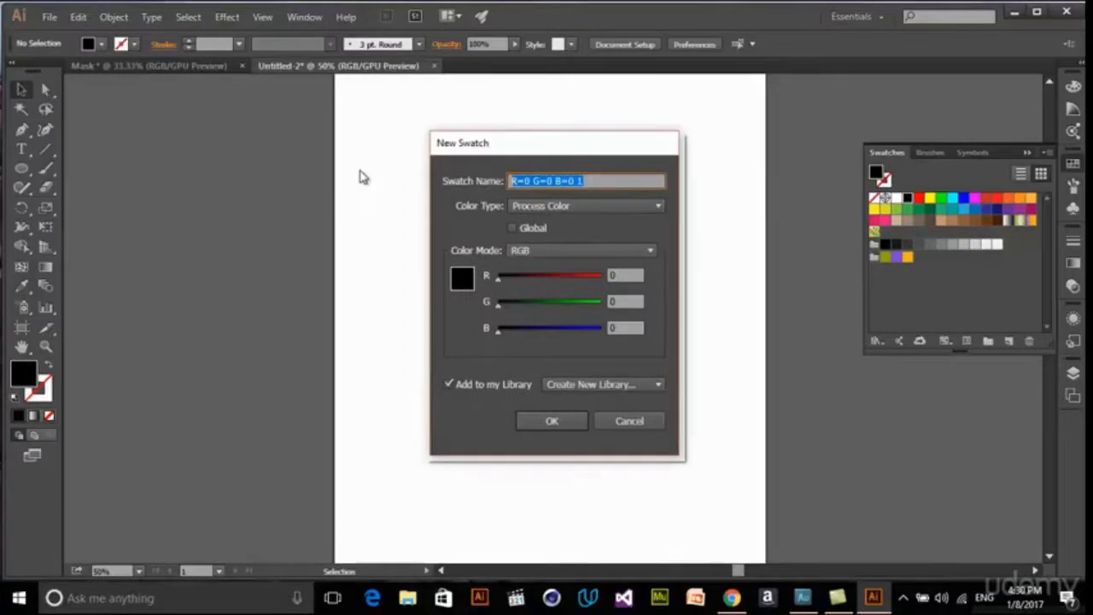
pyautogui.press('Tab')
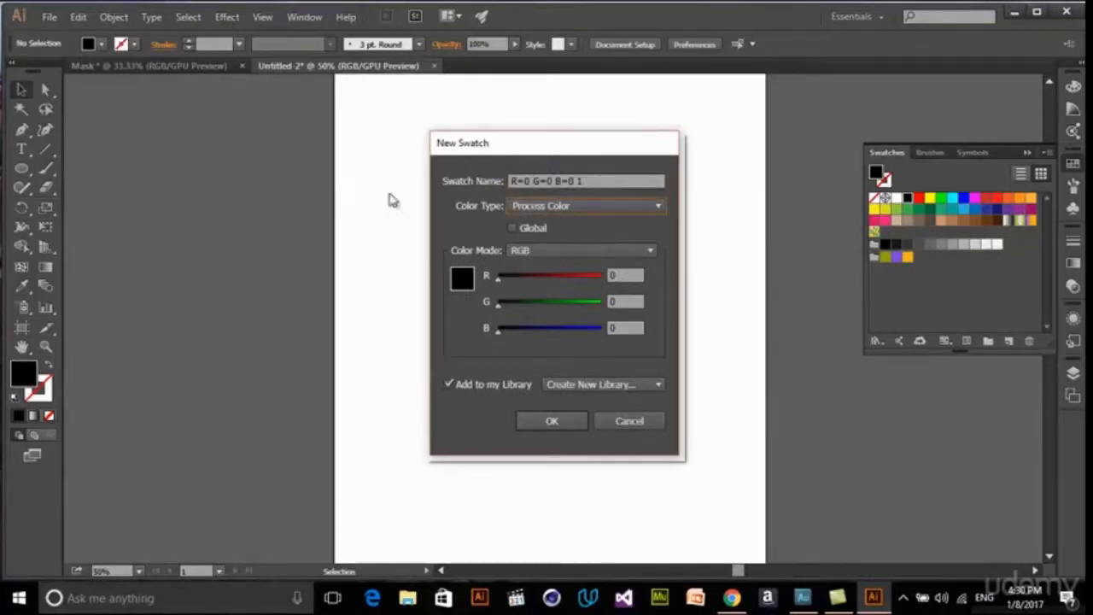
pyautogui.moveTo(620, 181); pyautogui.dragTo(290, 169)
pyautogui.write('d')
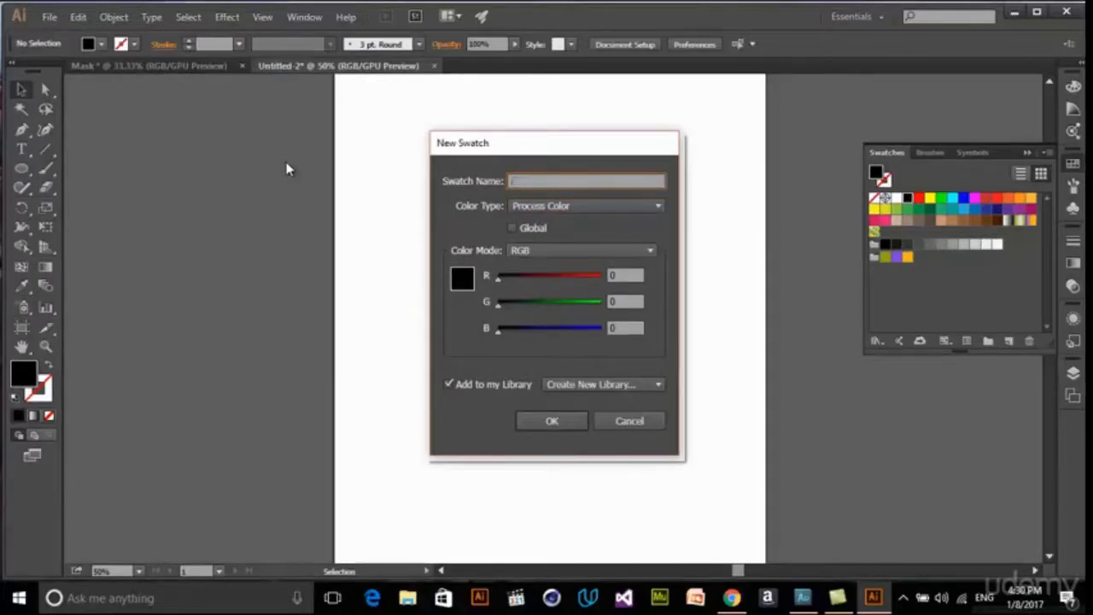
pyautogui.write('ark Red')
pyautogui.moveTo(517, 278); pyautogui.dragTo(538, 283)
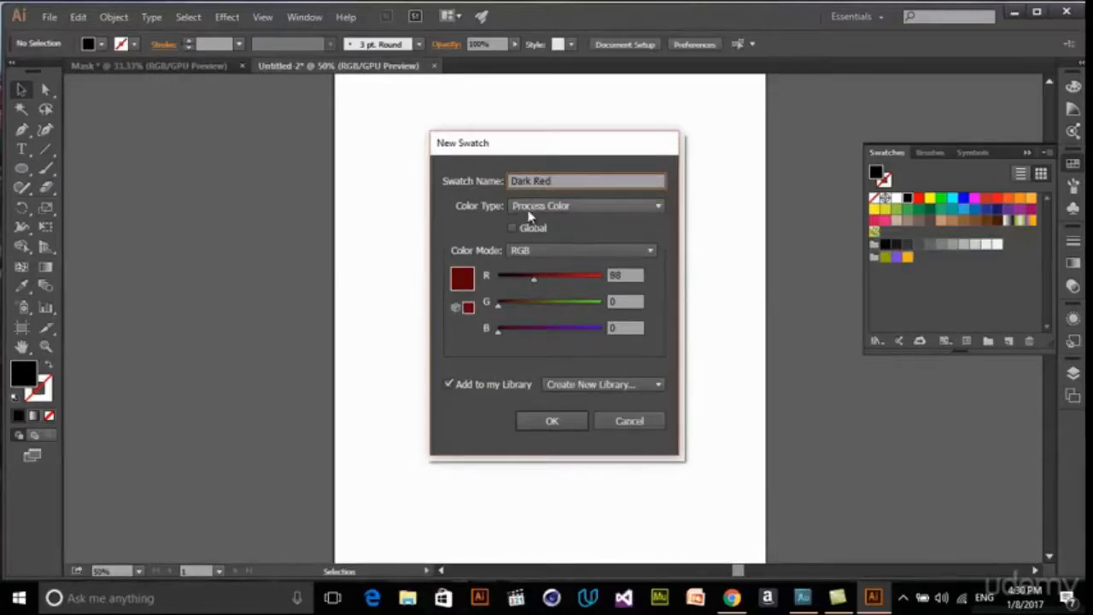
# Step: Make the Dark Red swatch a global Process Color, keep Add to my Library on, and create the swatch
pyautogui.moveTo(604, 147); pyautogui.dragTo(620, 117)
pyautogui.click(589, 174)
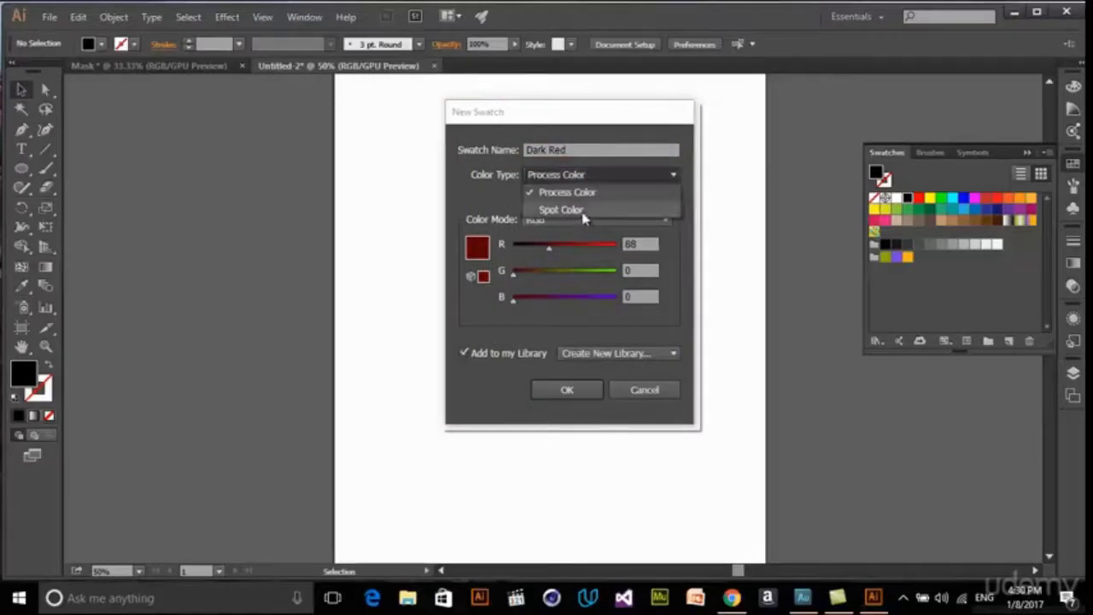
pyautogui.click(579, 212)
pyautogui.click(602, 178)
pyautogui.click(601, 192)
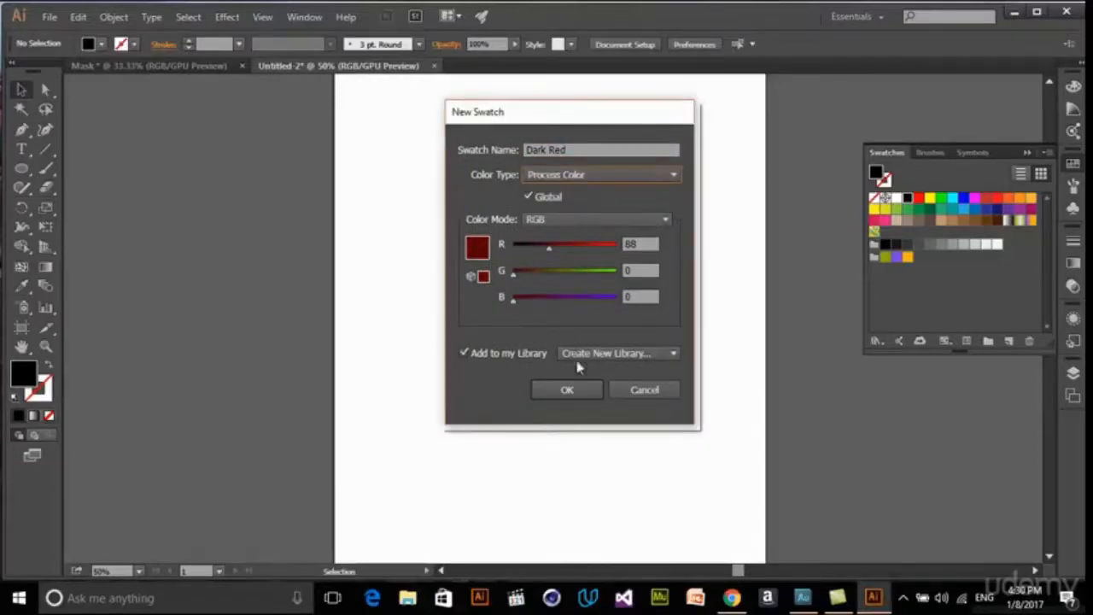
pyautogui.click(629, 353)
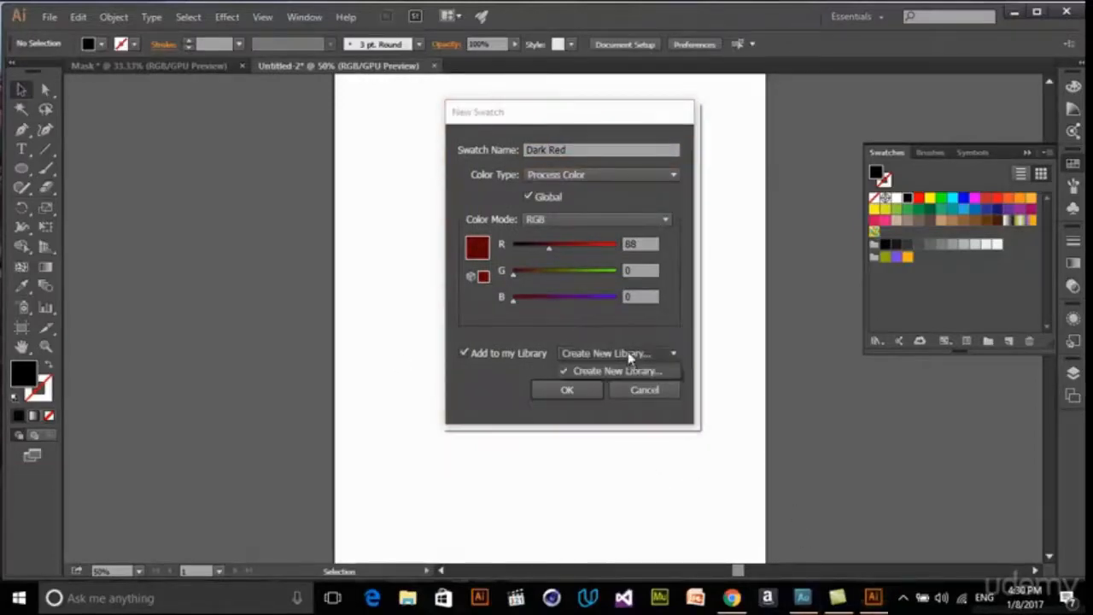
pyautogui.click(476, 357)
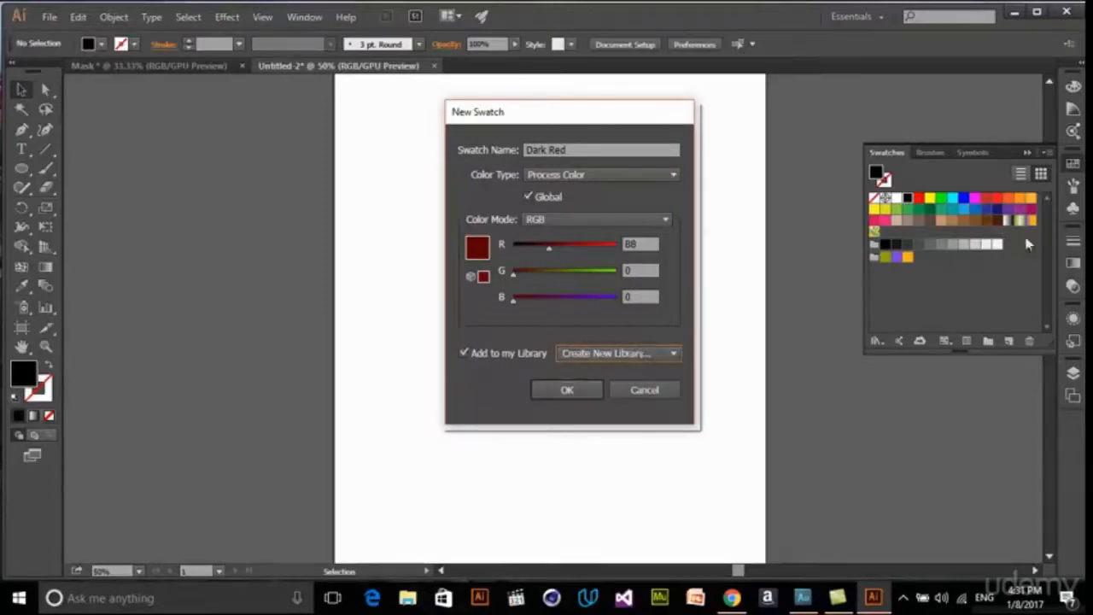
pyautogui.click(546, 393)
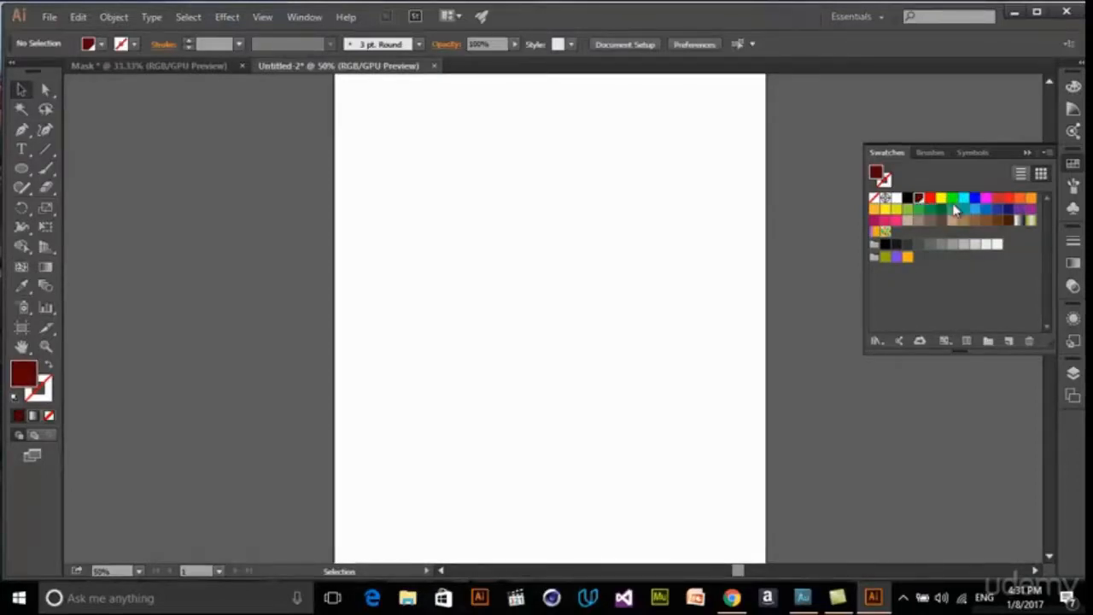
# Step: Look through the available swatch libraries and the options for saving swatches or loading another library, without saving or loading any
pyautogui.click(877, 343)
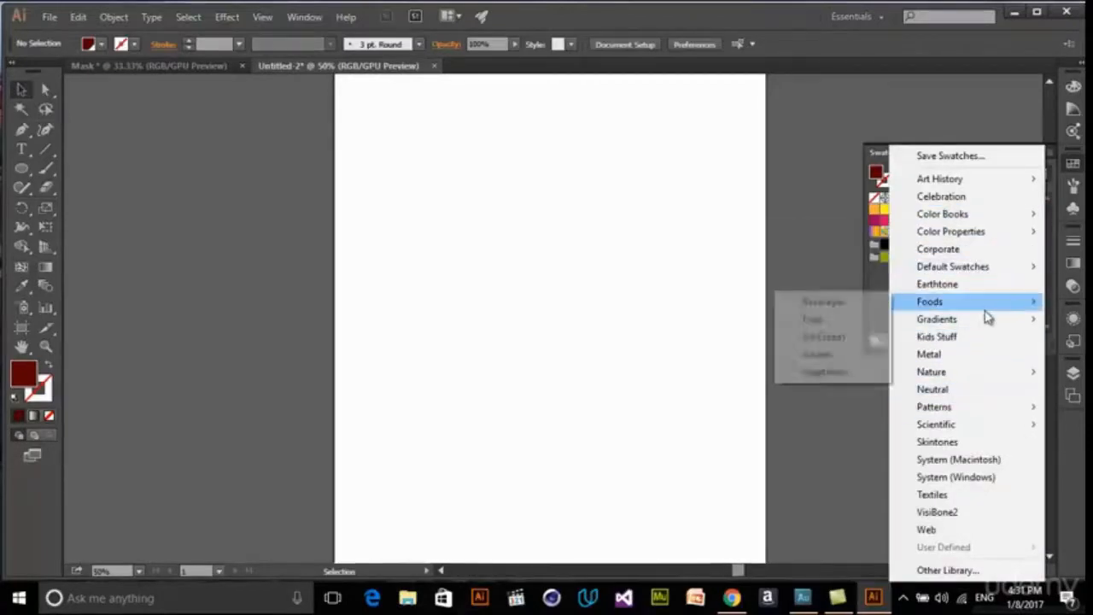
pyautogui.click(885, 284)
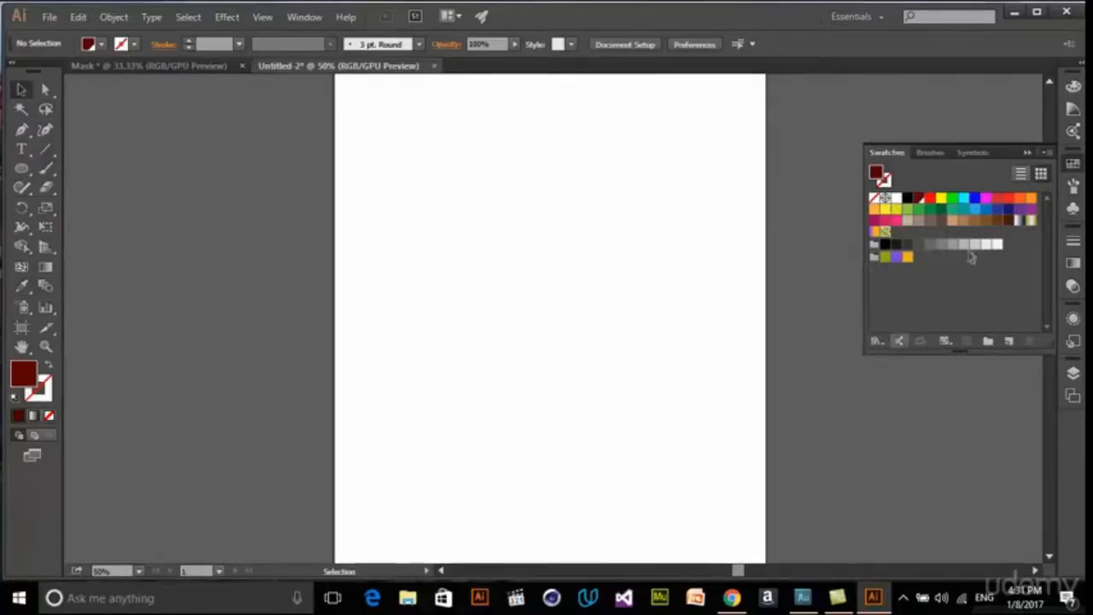
pyautogui.click(878, 342)
pyautogui.click(940, 156)
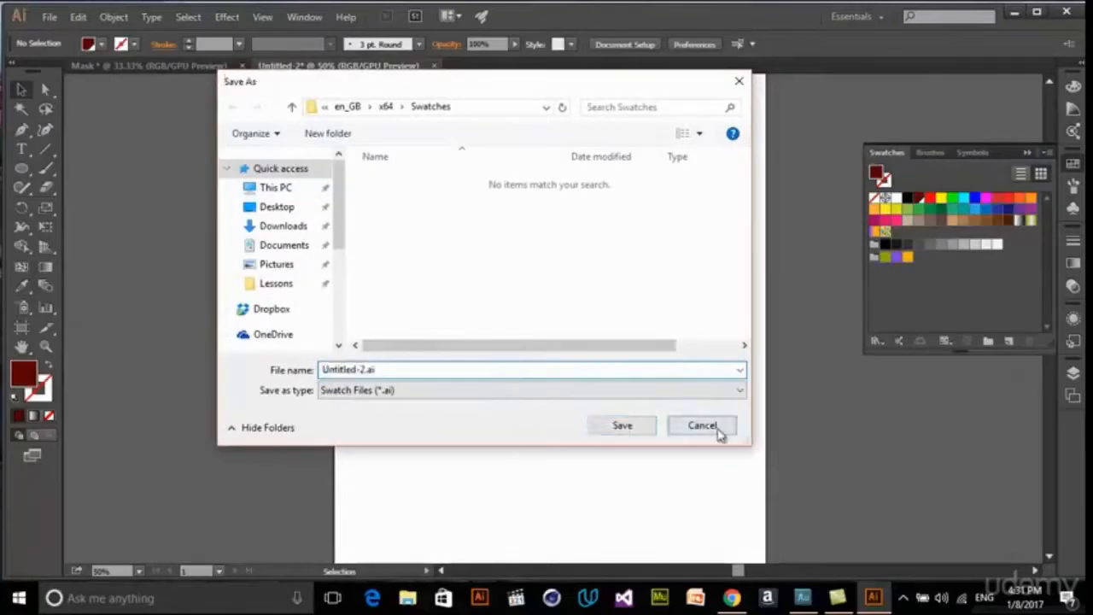
pyautogui.click(714, 428)
pyautogui.click(877, 341)
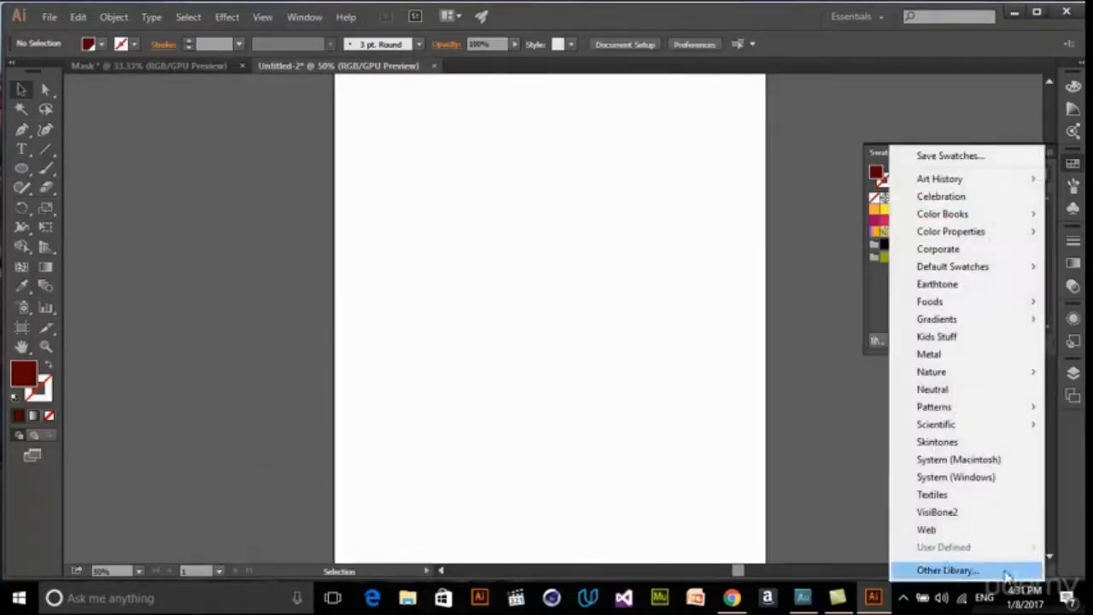
pyautogui.click(873, 295)
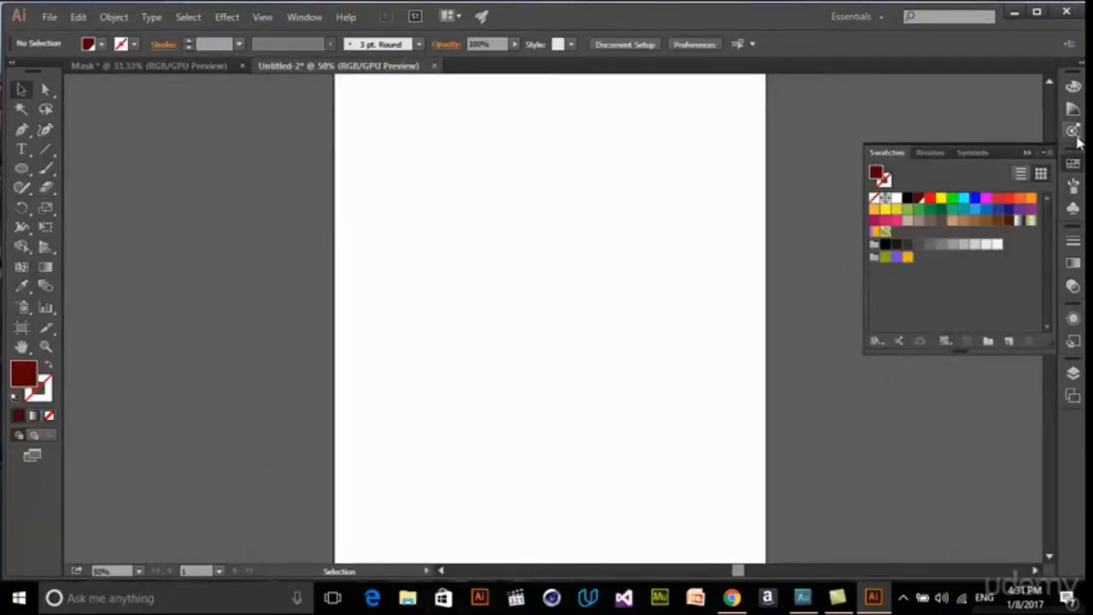
# Step: Try out dark olive and several dark-to-light red variations from the Color Guide as the fill color, finishing on a pale pink tint
pyautogui.click(1074, 110)
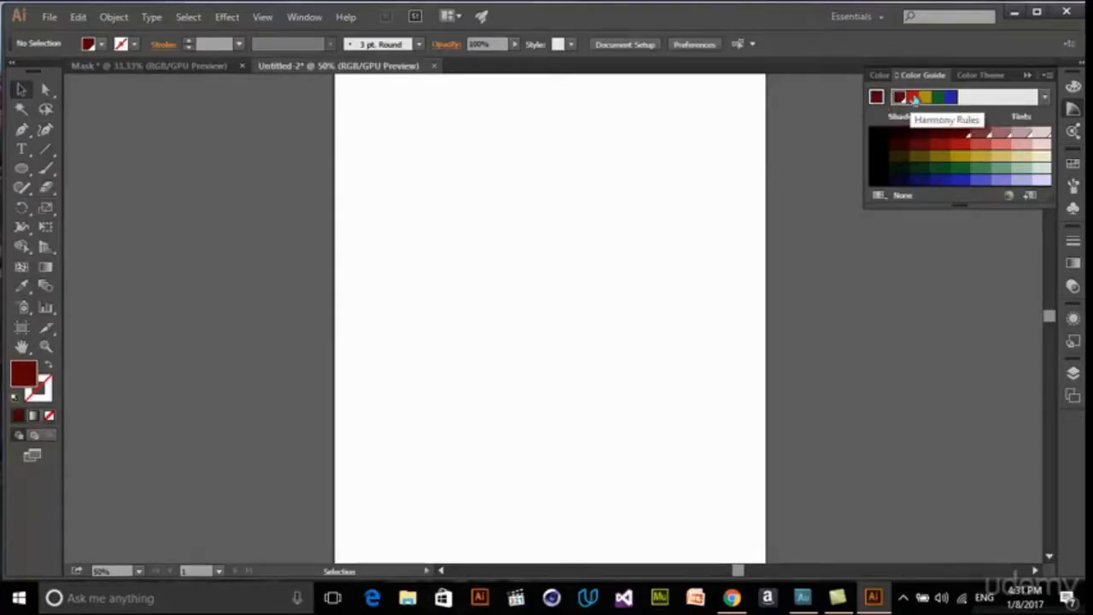
pyautogui.click(912, 98)
pyautogui.click(901, 157)
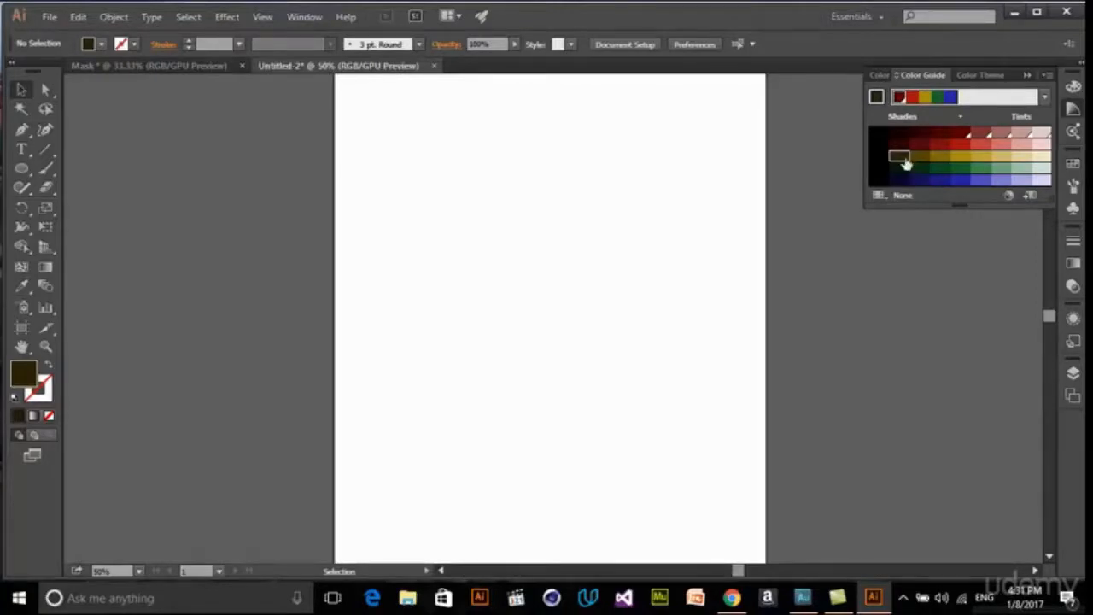
pyautogui.click(923, 147)
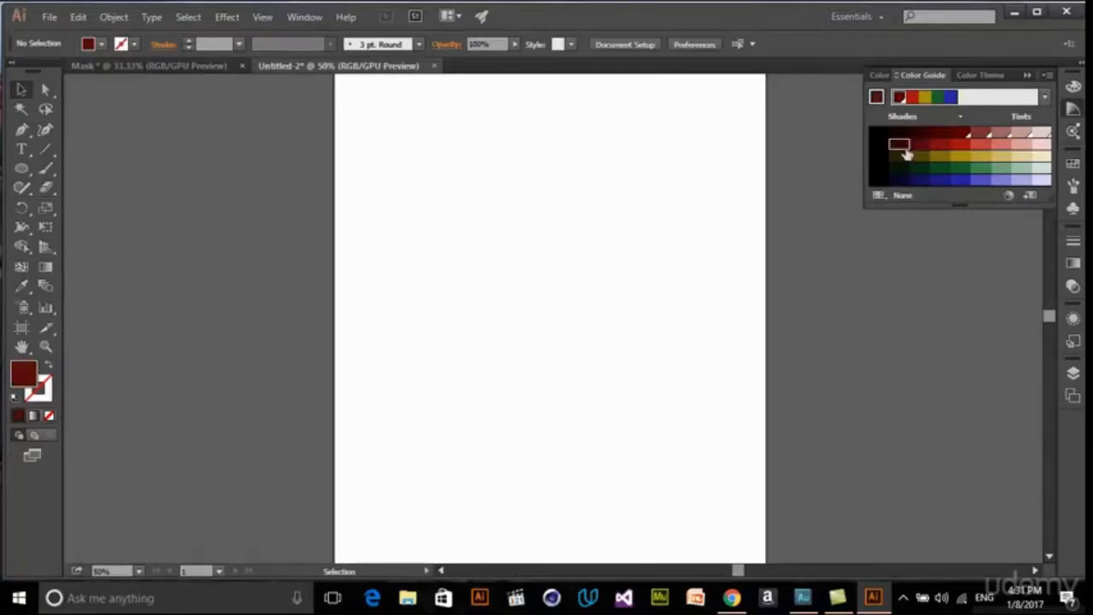
pyautogui.click(955, 146)
pyautogui.click(997, 145)
pyautogui.click(1038, 147)
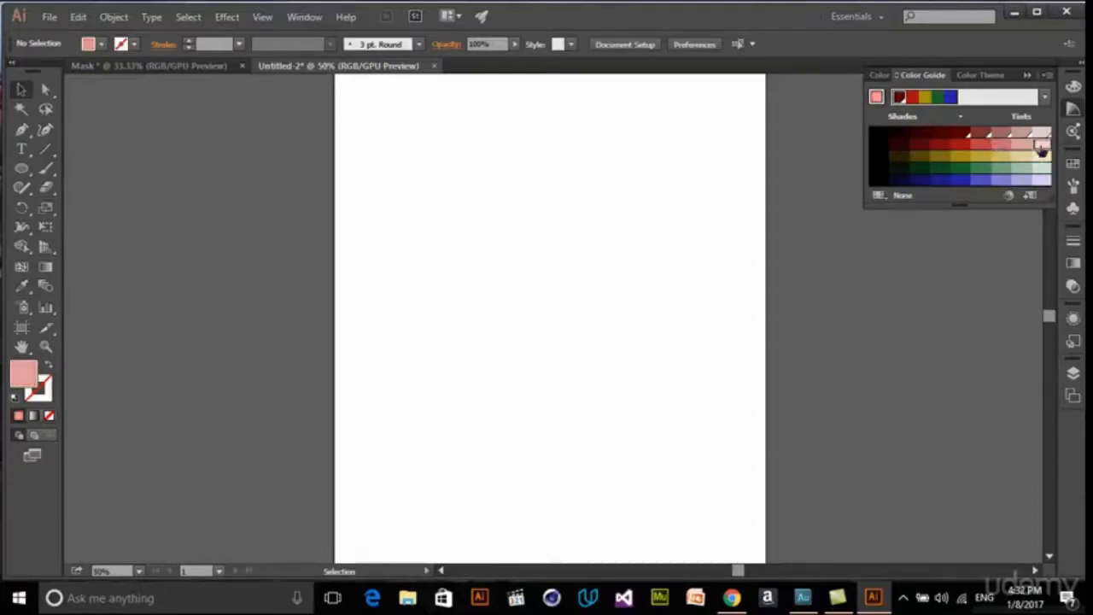
pyautogui.click(923, 147)
pyautogui.click(946, 147)
pyautogui.click(977, 145)
pyautogui.click(1023, 145)
pyautogui.click(1037, 146)
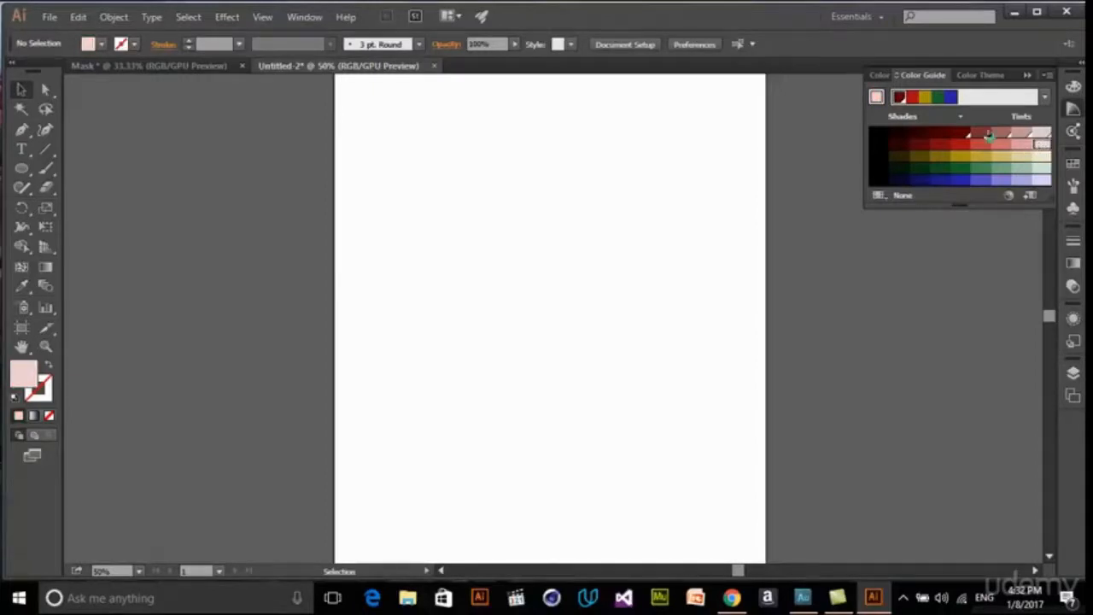
# Step: Switch the Color Guide's harmony rule to Compound 2 and choose a dark teal variation as the fill color
pyautogui.click(1045, 100)
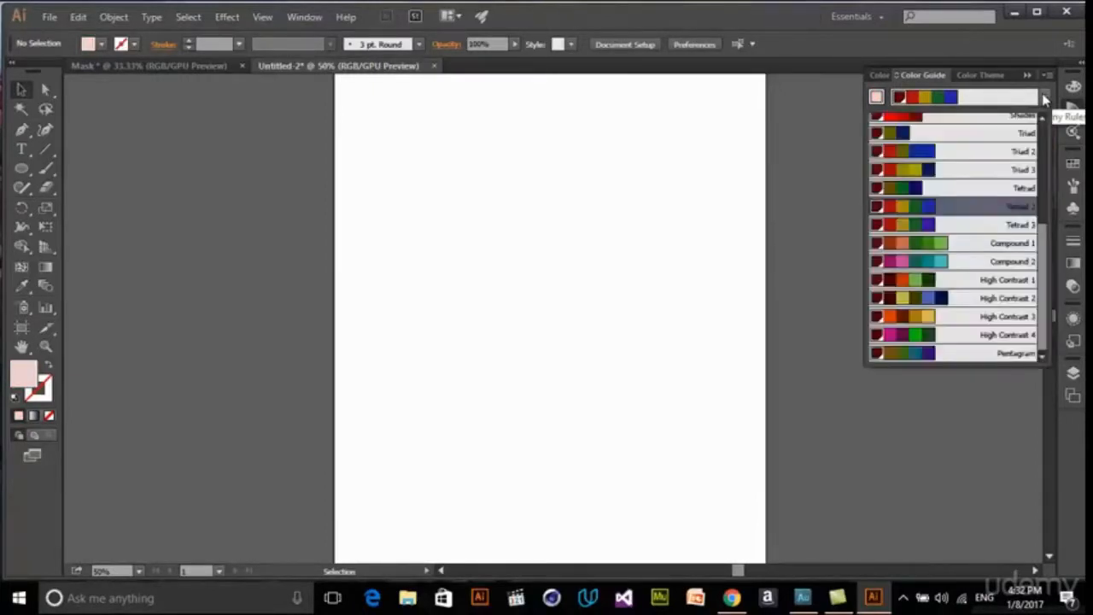
pyautogui.moveTo(1040, 253); pyautogui.dragTo(1043, 145)
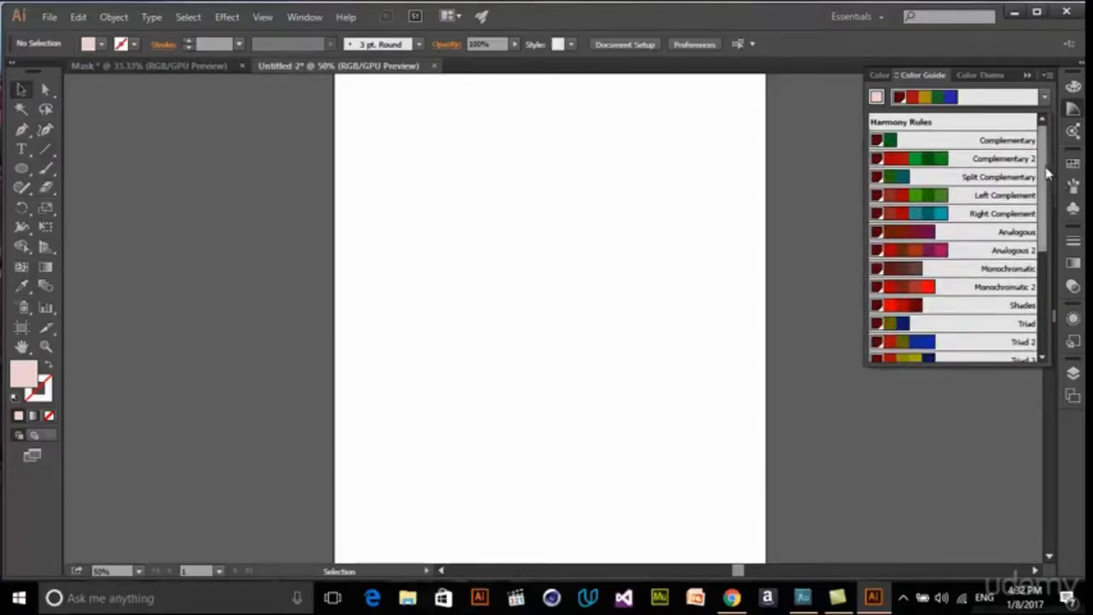
pyautogui.moveTo(1043, 188); pyautogui.dragTo(1042, 292)
pyautogui.click(982, 261)
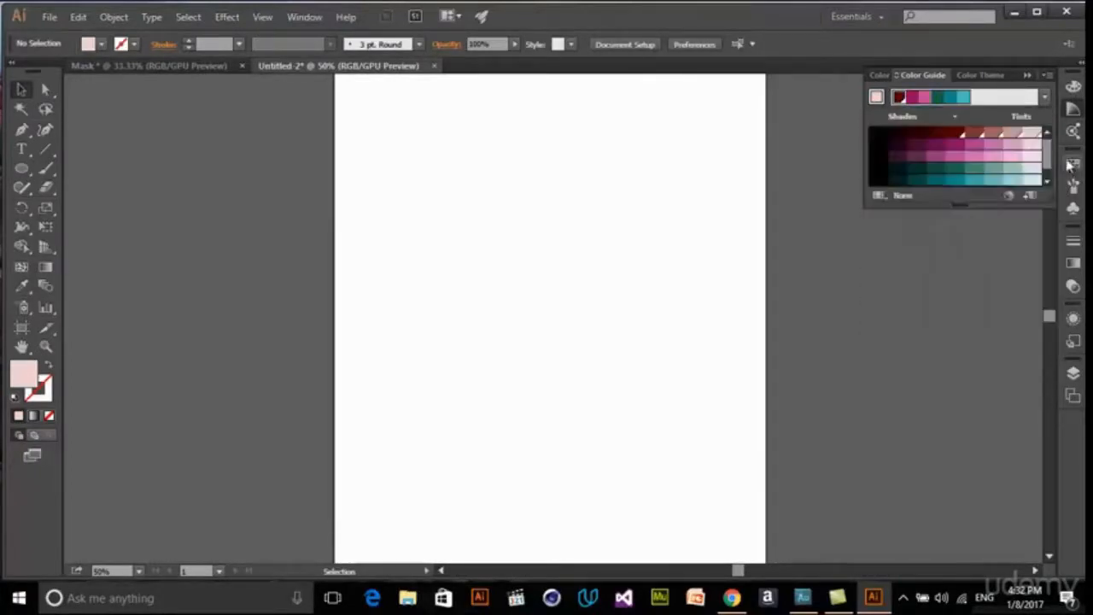
pyautogui.click(974, 175)
pyautogui.click(918, 181)
pyautogui.click(936, 157)
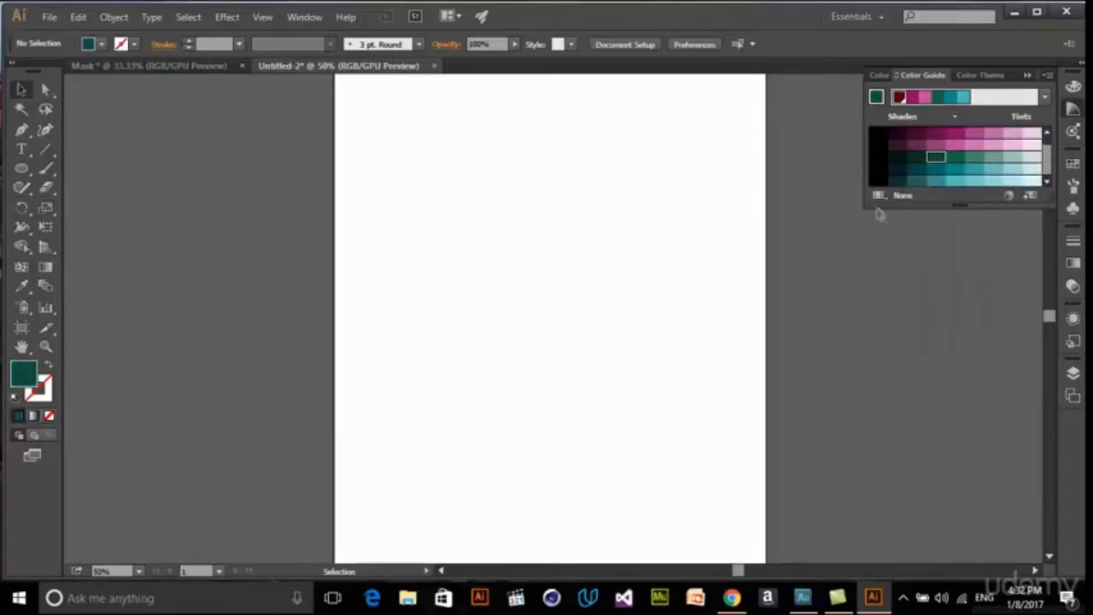
# Step: Limit the Color Guide's colors to the Metal library and choose a muted gray-teal variation as the fill color
pyautogui.click(880, 196)
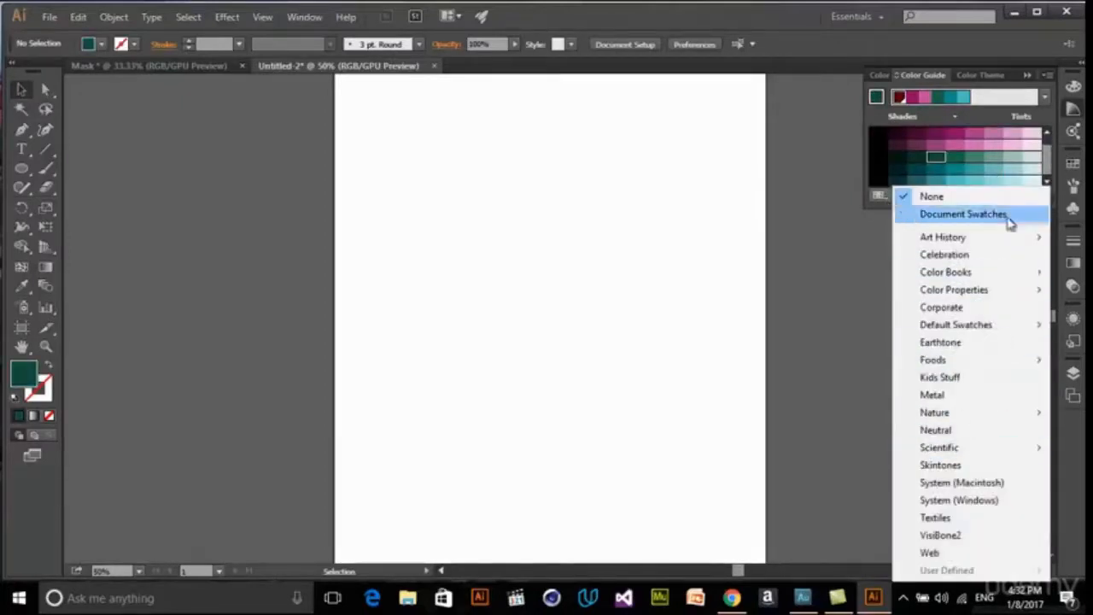
pyautogui.click(985, 393)
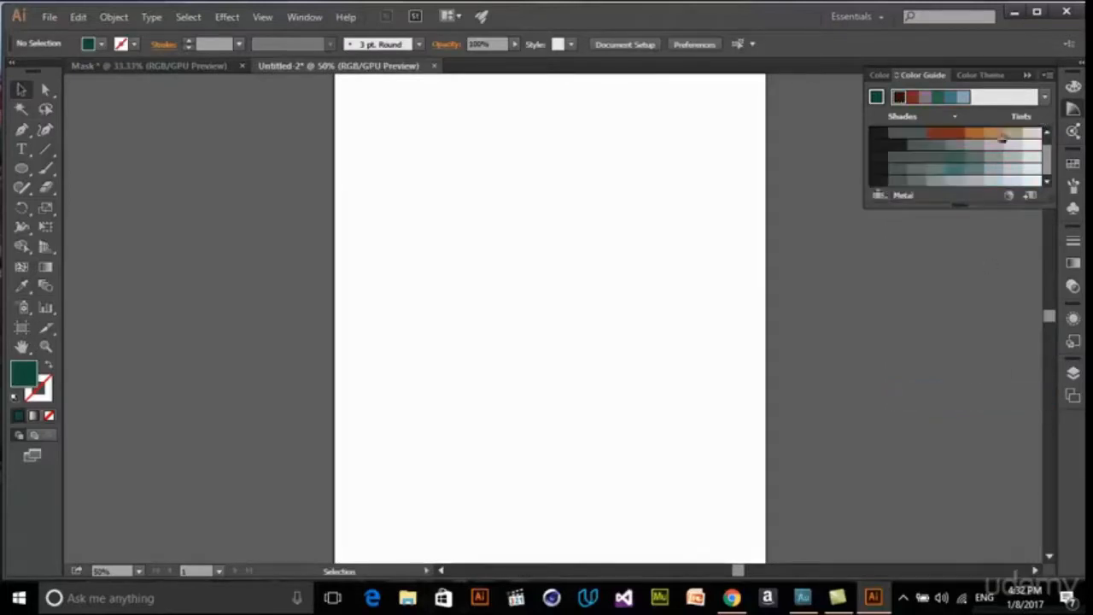
pyautogui.click(1006, 135)
pyautogui.click(952, 135)
pyautogui.click(955, 159)
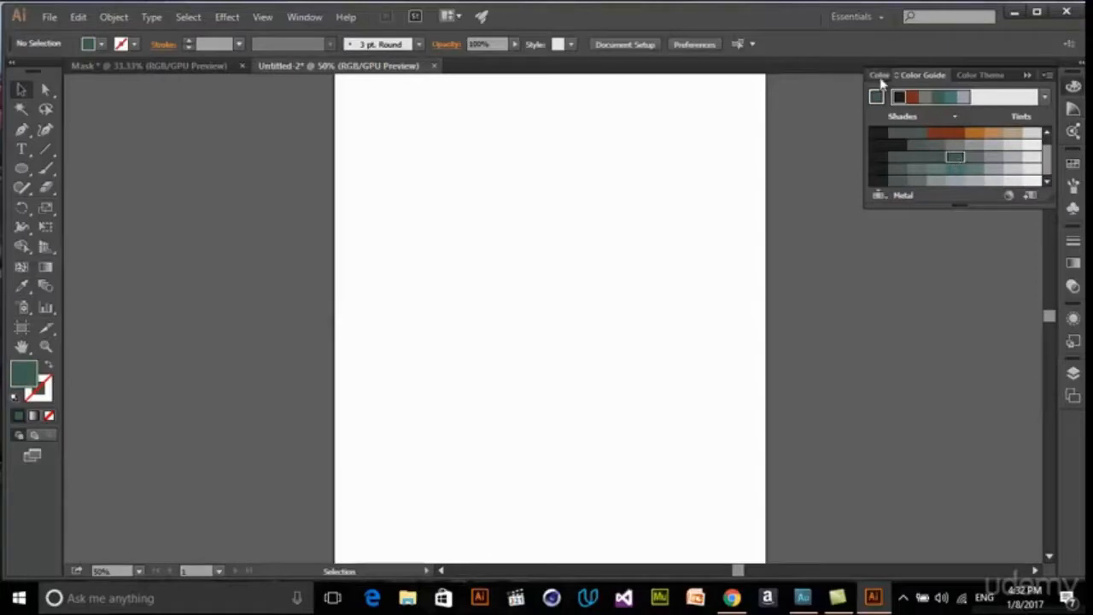
# Step: Pick a bright turquoise green from the color spectrum as the fill color
pyautogui.click(879, 76)
pyautogui.click(962, 127)
pyautogui.click(946, 128)
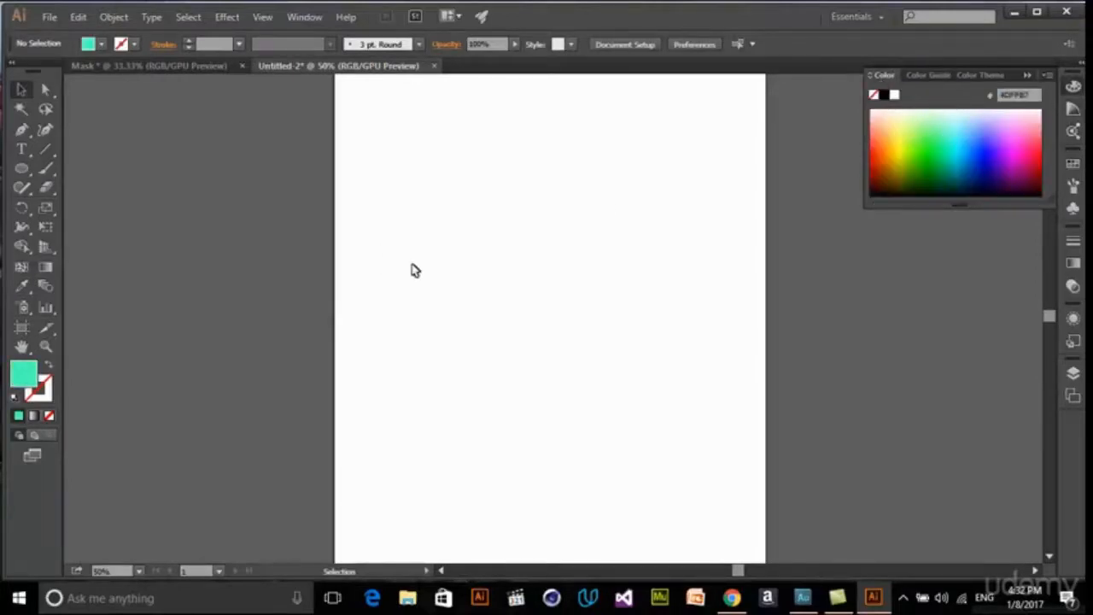
# Step: Sample the dark gray 5D5D5D of the area outside the artboard as the fill with the Eyedropper, and return to the Selection tool
pyautogui.click(22, 292)
pyautogui.click(795, 249)
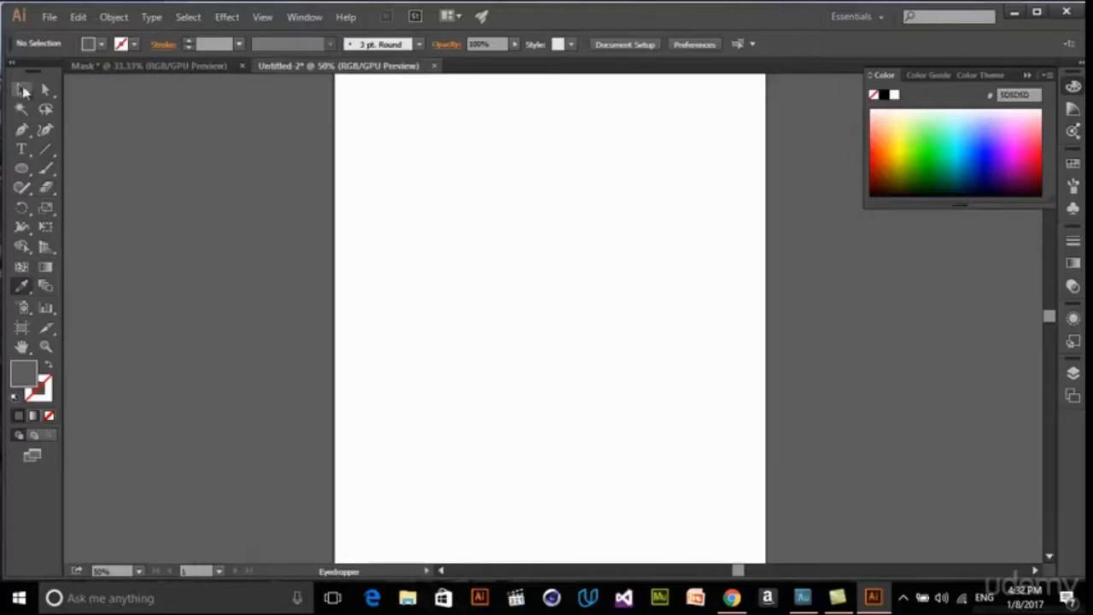
pyautogui.press('v')
# Step: View the Color Themes and collapse them again
pyautogui.click(980, 75)
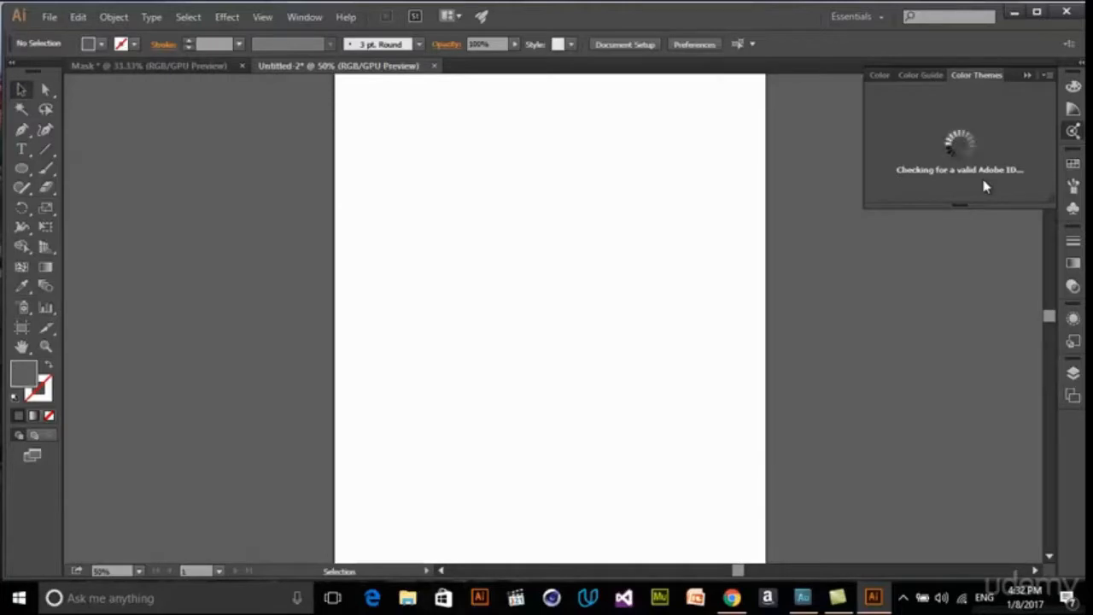
pyautogui.click(1075, 133)
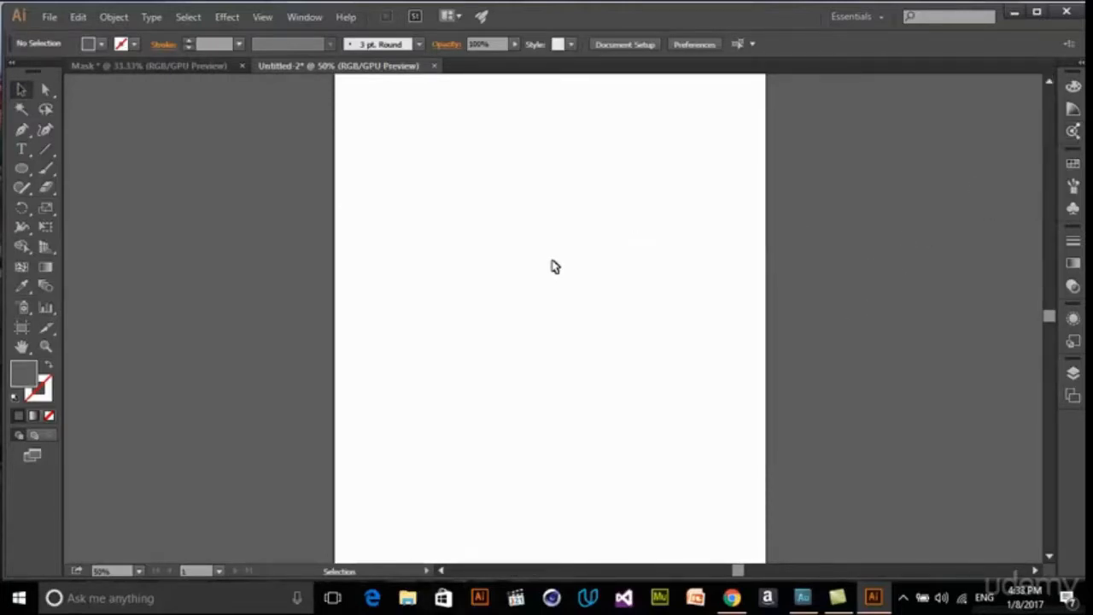